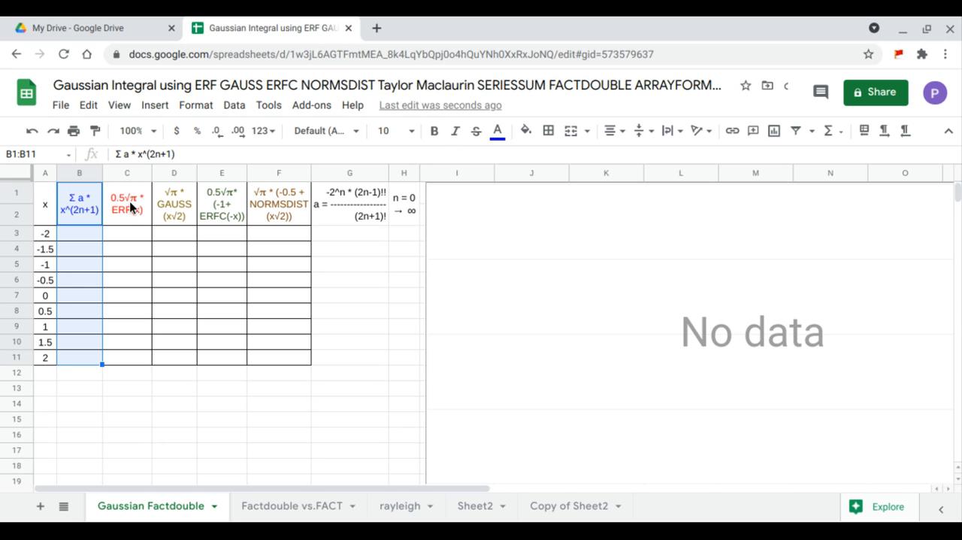
# Review the ERF, GAUSS, ERFC, NORMSDIST and power-series column headers and the definition of coefficient a
pyautogui.moveTo(128, 210); pyautogui.dragTo(142, 343)
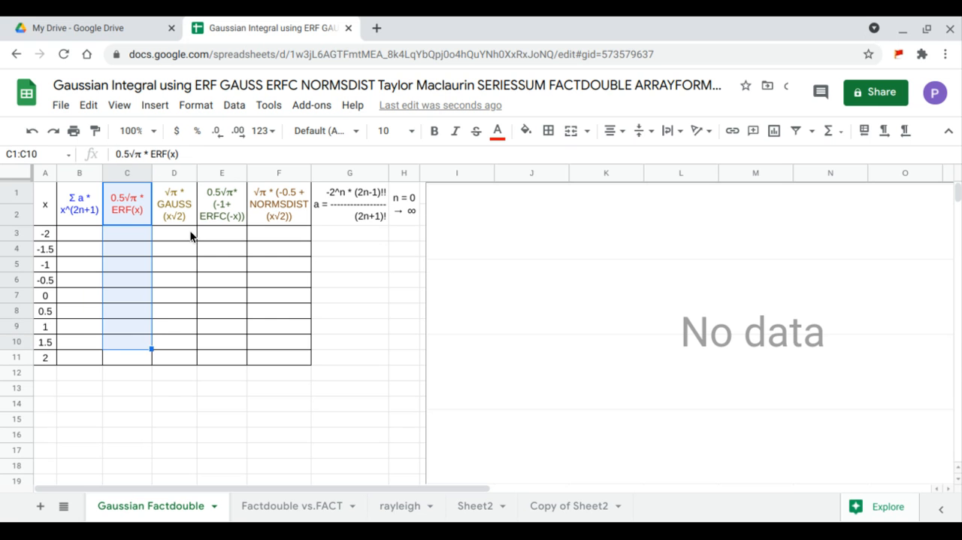
pyautogui.moveTo(193, 207); pyautogui.dragTo(190, 358)
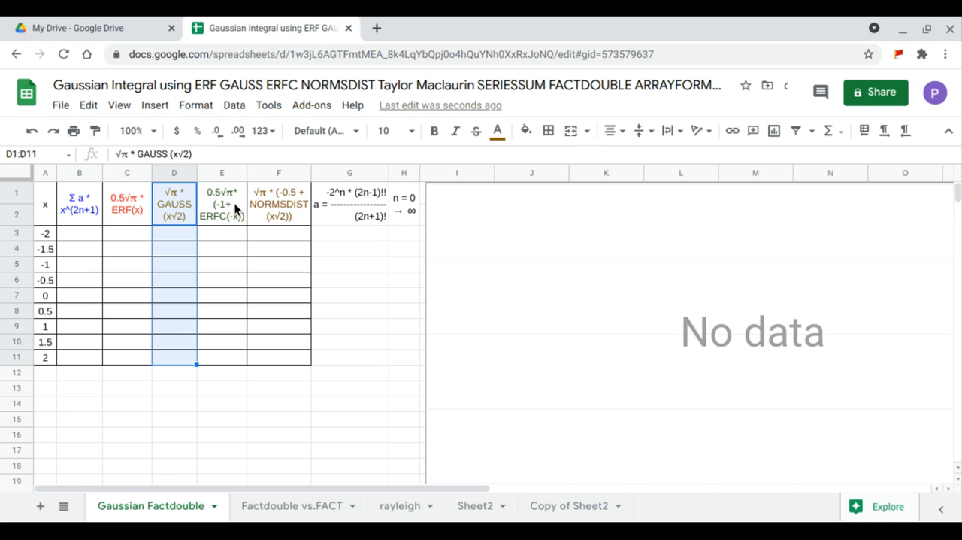
pyautogui.moveTo(234, 203); pyautogui.dragTo(229, 354)
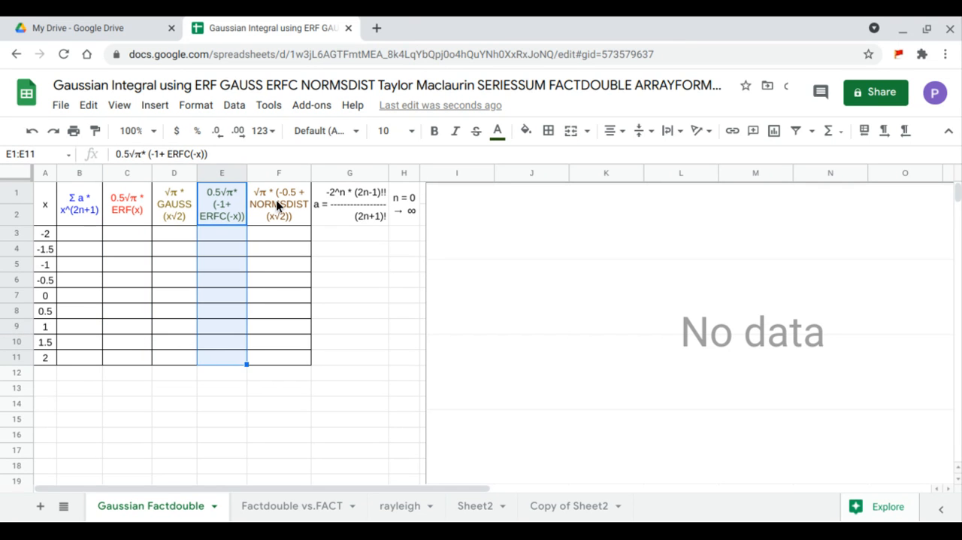
pyautogui.moveTo(276, 201); pyautogui.dragTo(278, 354)
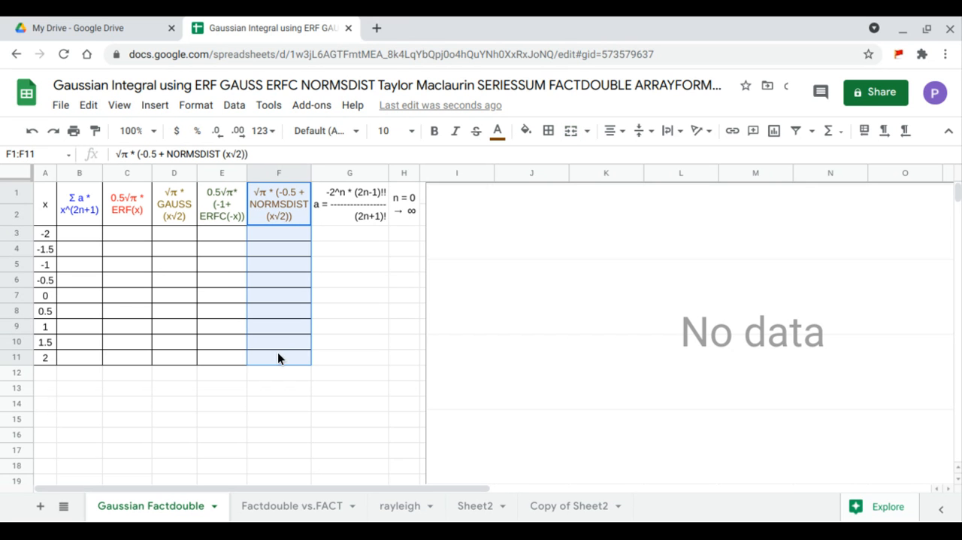
pyautogui.click(87, 216)
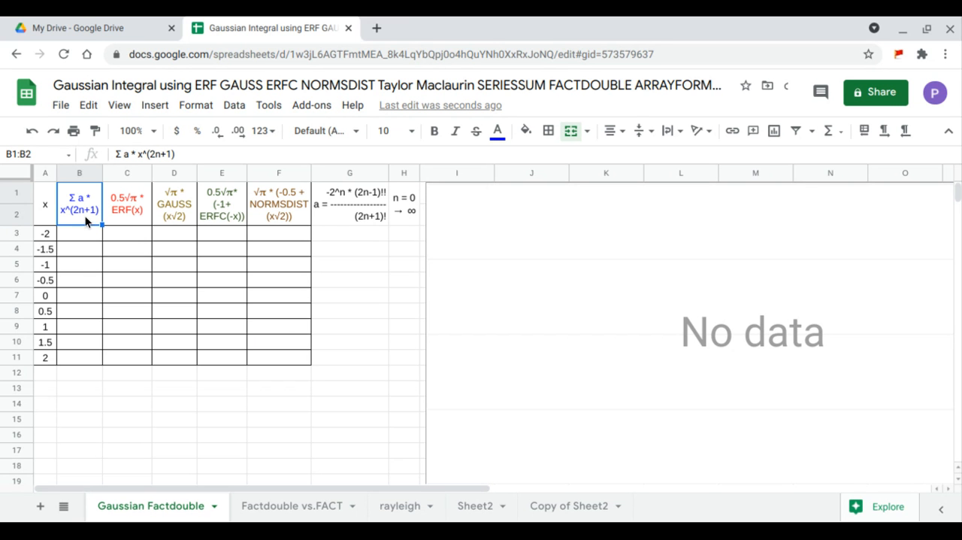
pyautogui.click(327, 205)
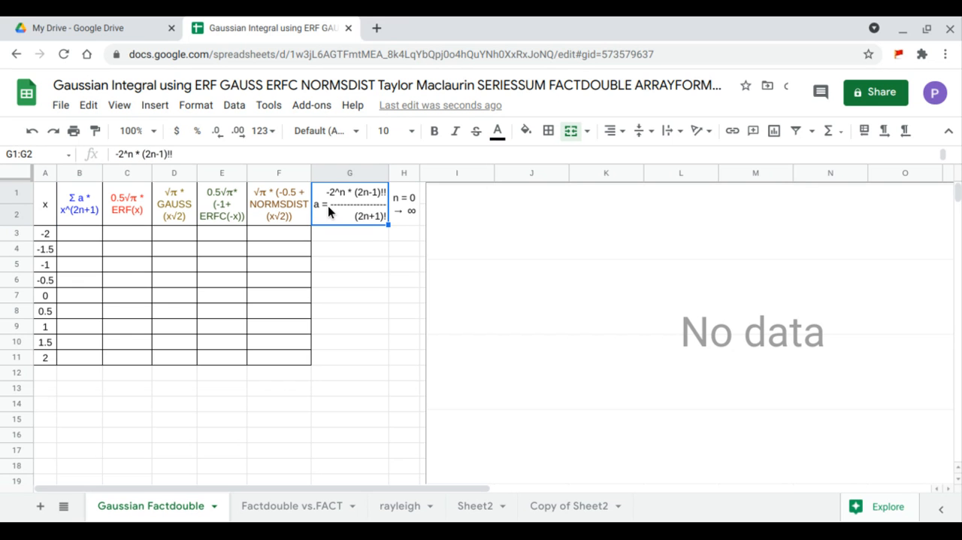
# Enter 0 in H3 as the first value of the n column
pyautogui.click(407, 232)
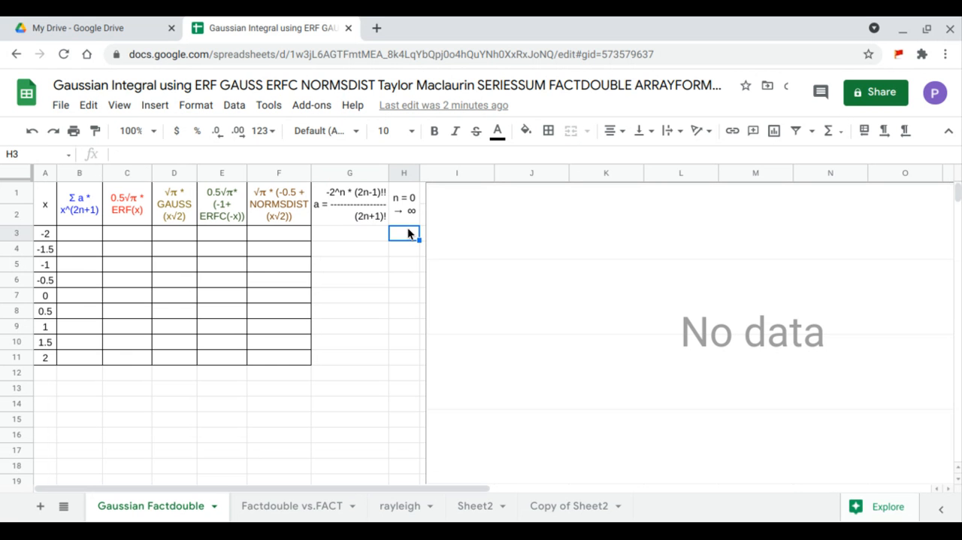
pyautogui.write('0')
pyautogui.press('Return')
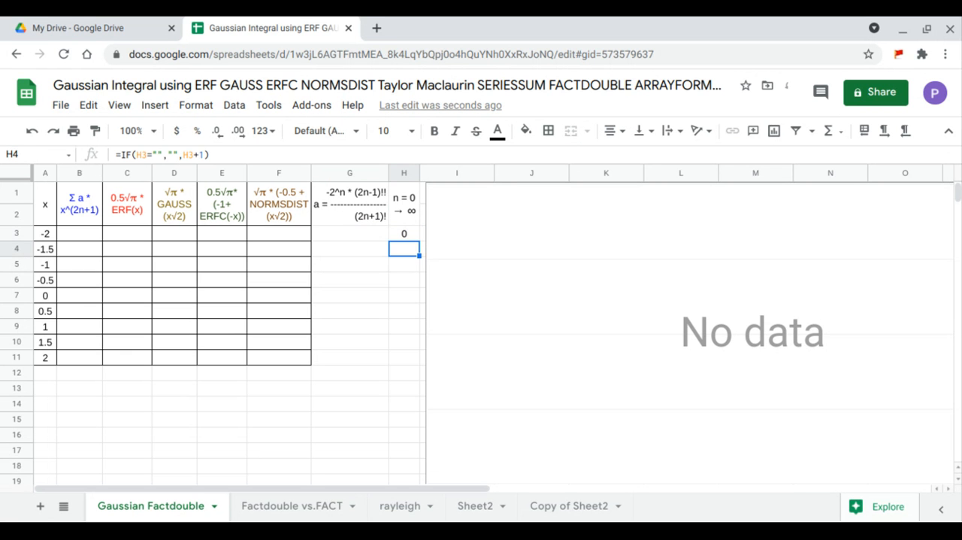
# Start the coefficient formula in G3 as =ARRAYFORMULA(-2^H3:H19
pyautogui.click(323, 234)
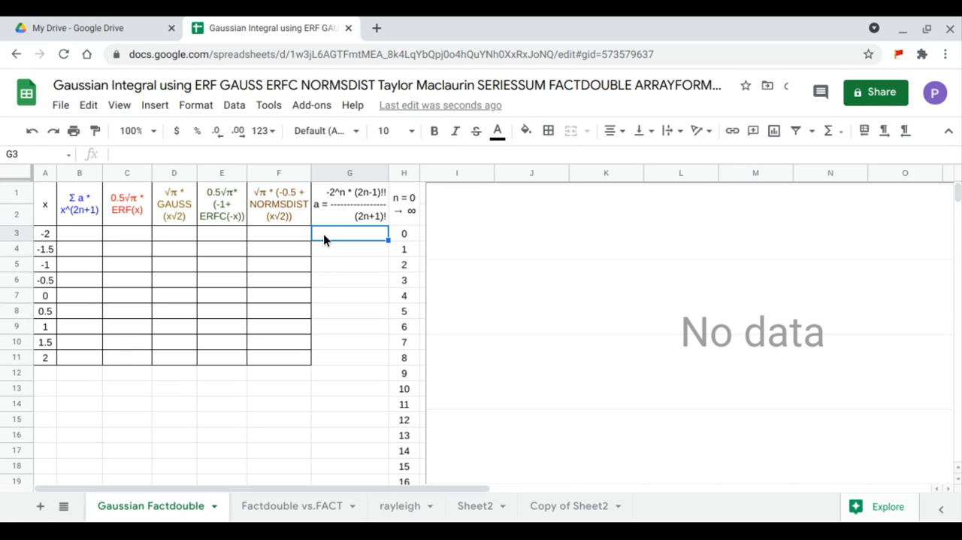
pyautogui.write('=arr')
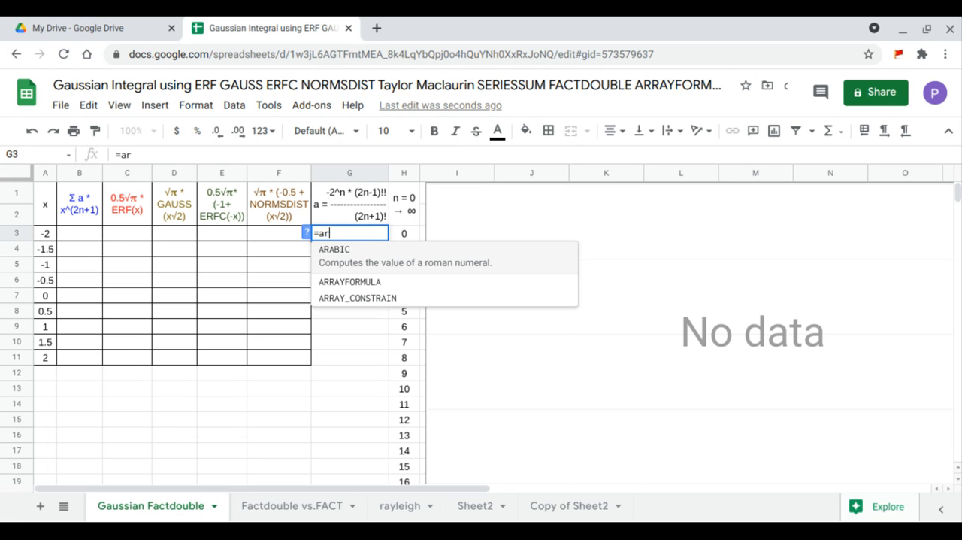
pyautogui.press('Tab')
pyautogui.write('-2^')
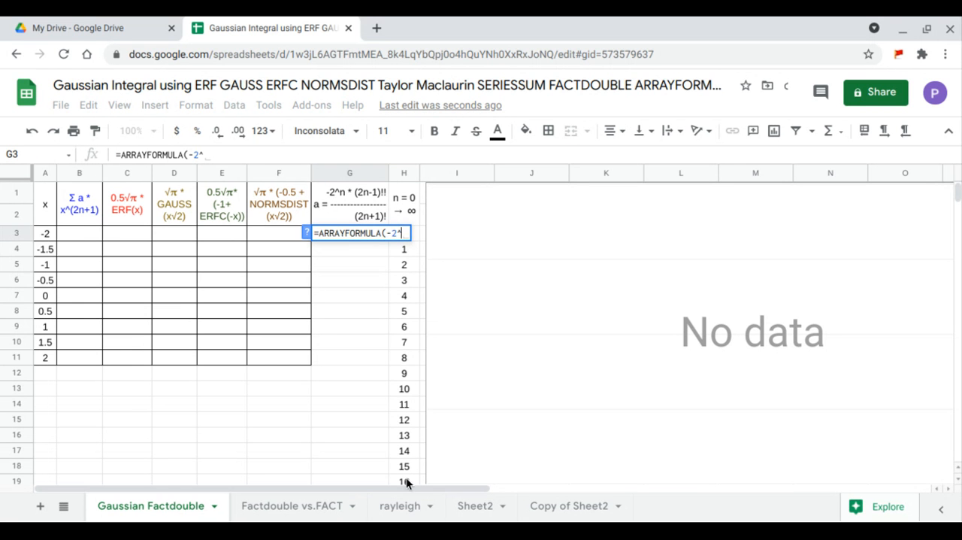
pyautogui.moveTo(406, 477); pyautogui.dragTo(404, 451)
pyautogui.moveTo(403, 410); pyautogui.dragTo(410, 235)
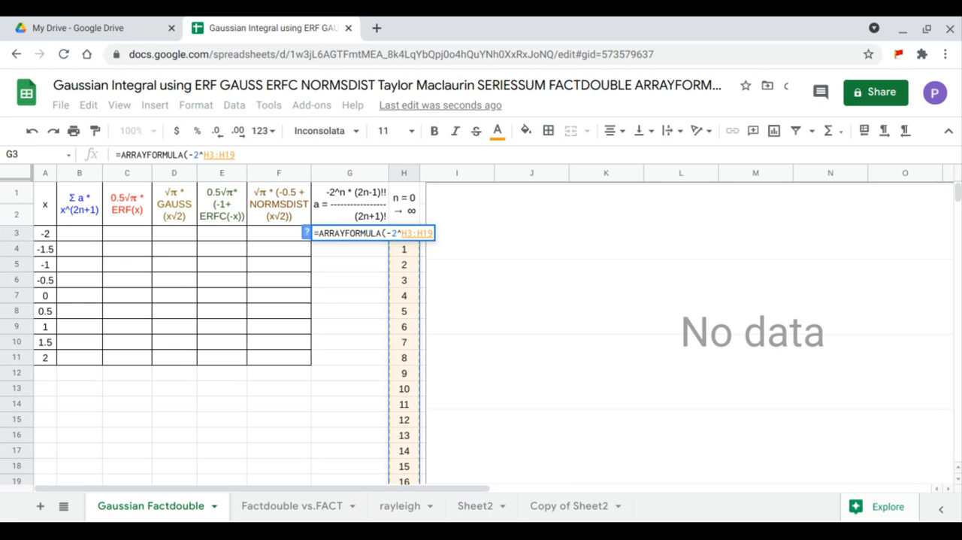
# Multiply the power term in the G3 formula by FACTDOUBLE(2*H3:H19-1)
pyautogui.write('*fa')
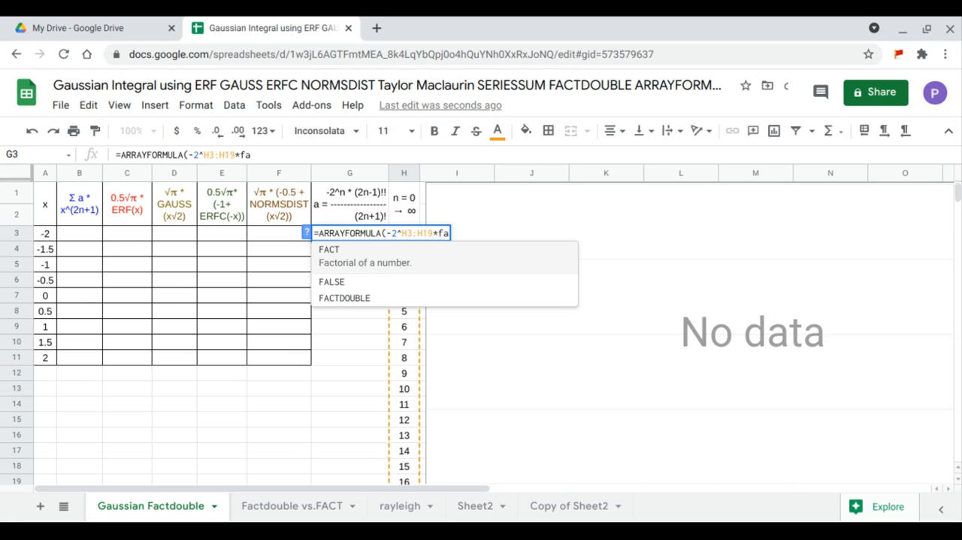
pyautogui.click(389, 297)
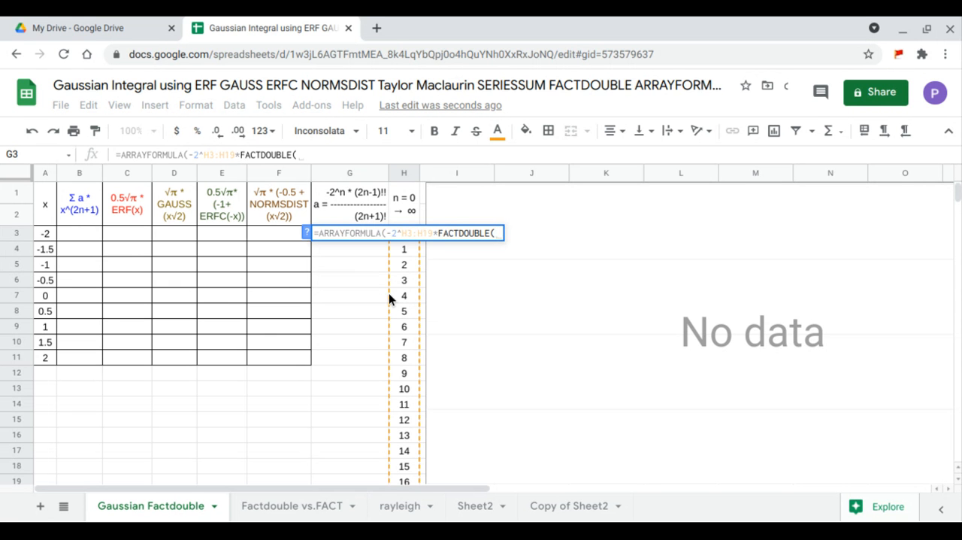
pyautogui.write('2')
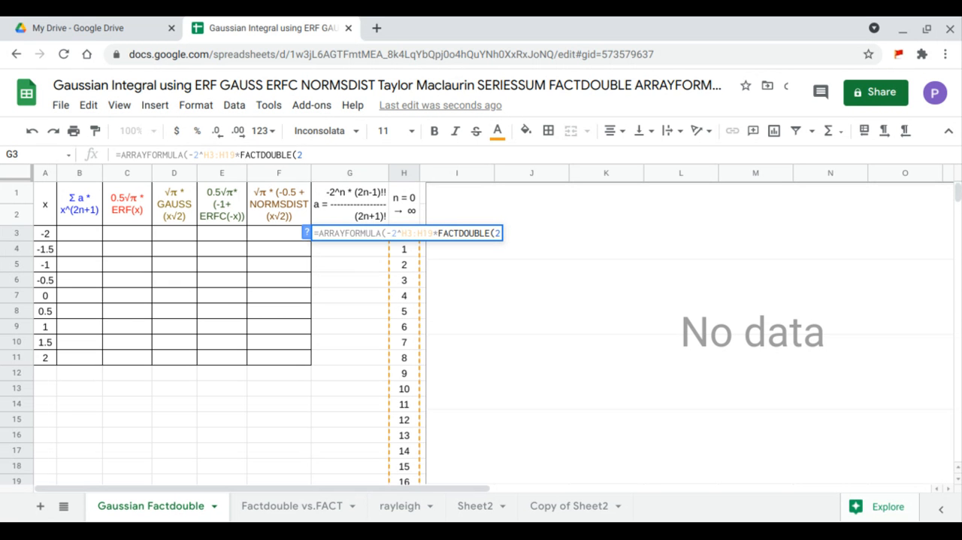
pyautogui.write('*')
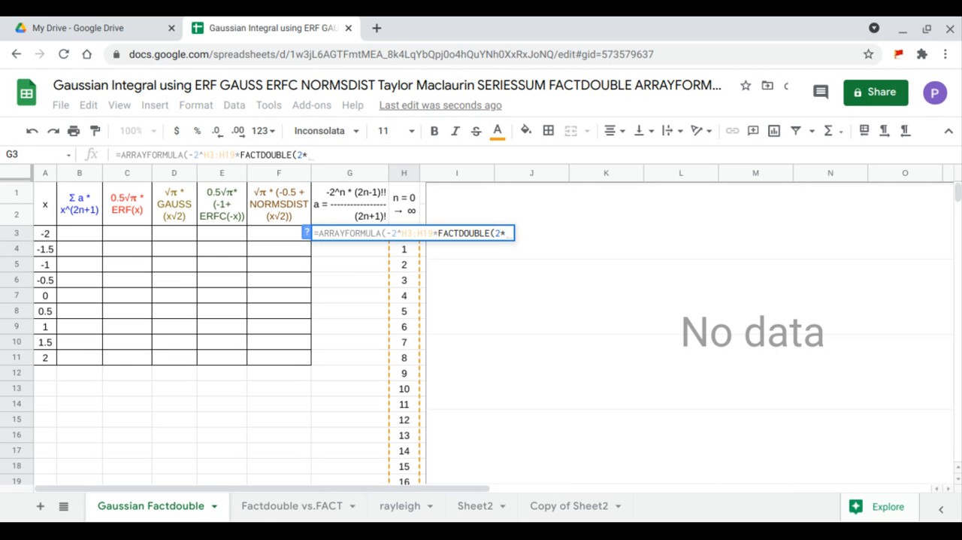
pyautogui.moveTo(412, 481); pyautogui.dragTo(399, 240)
pyautogui.write('-1')
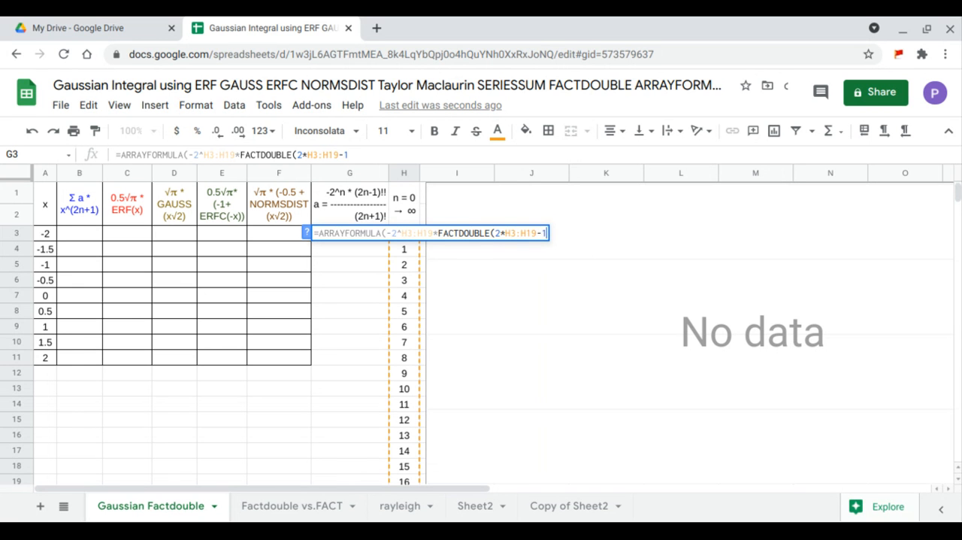
pyautogui.write(')')
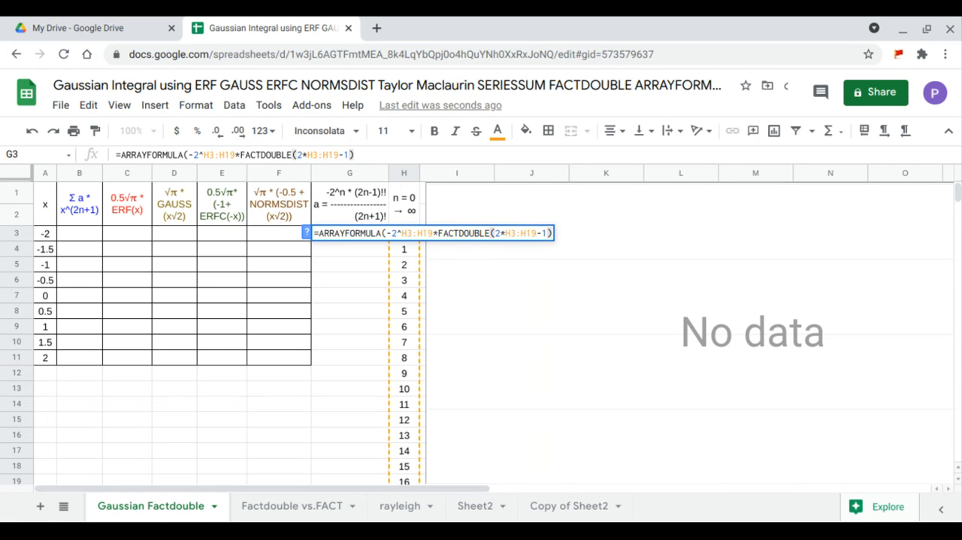
pyautogui.write('/fa')
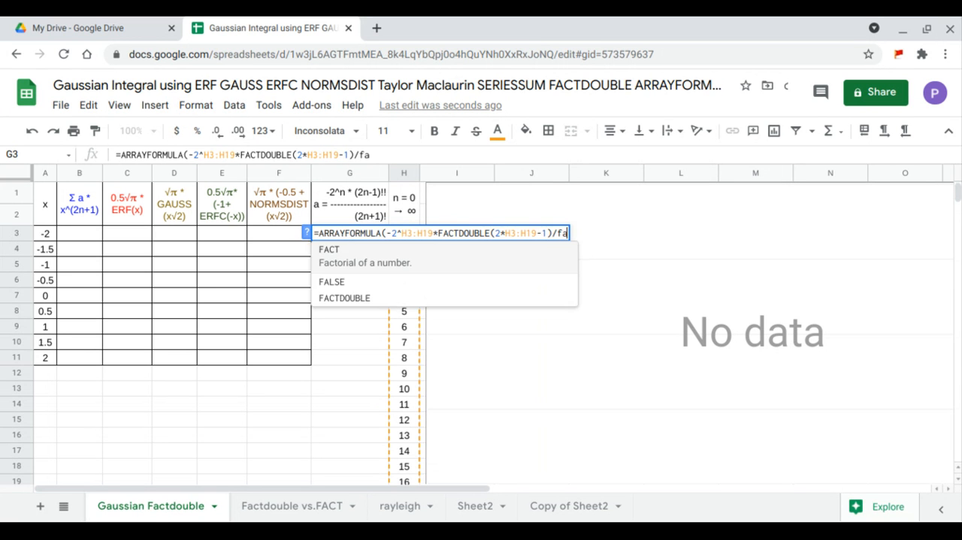
# Divide the G3 expression by FACT(2*H3:H19+1) and complete the array formula
pyautogui.press('Tab')
pyautogui.write('2*')
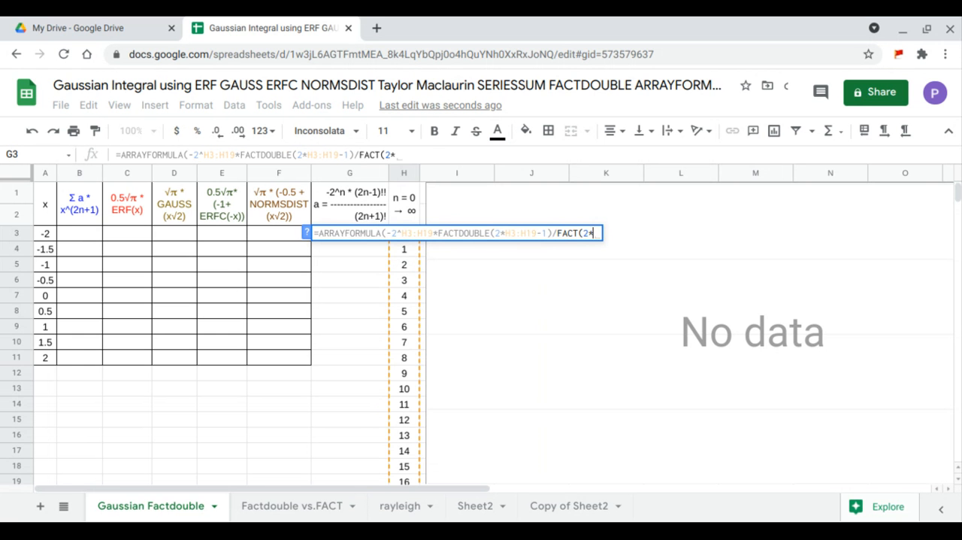
pyautogui.moveTo(395, 478); pyautogui.dragTo(407, 235)
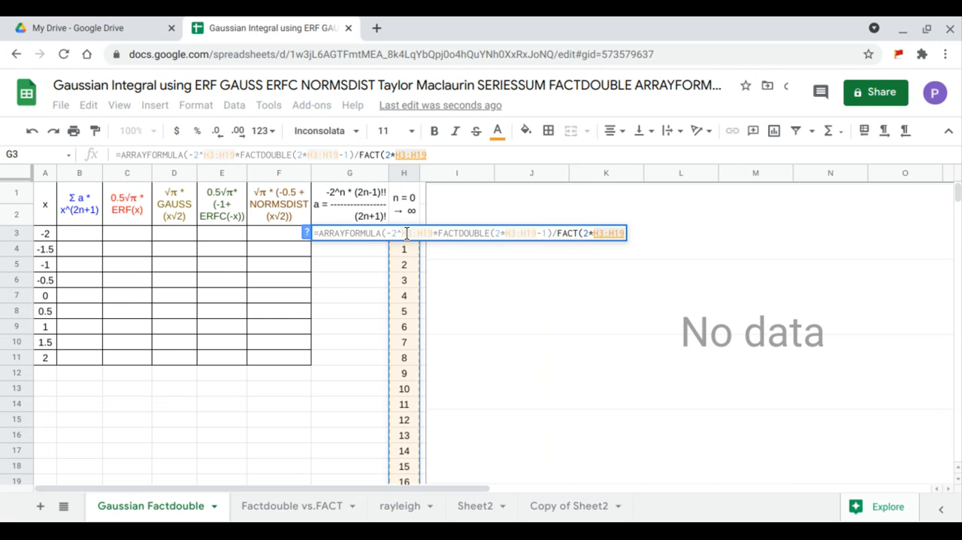
pyautogui.write('+1')
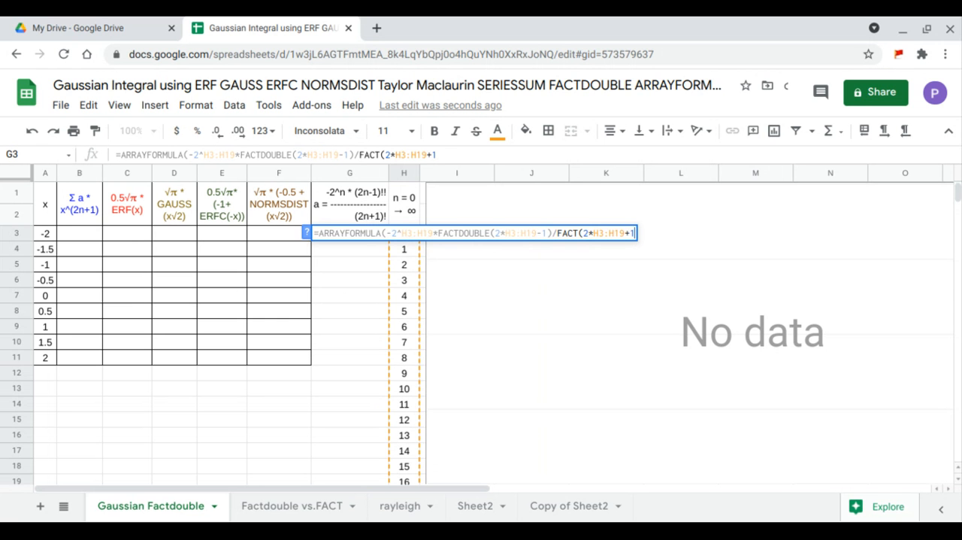
pyautogui.write(')')
pyautogui.press('Return')
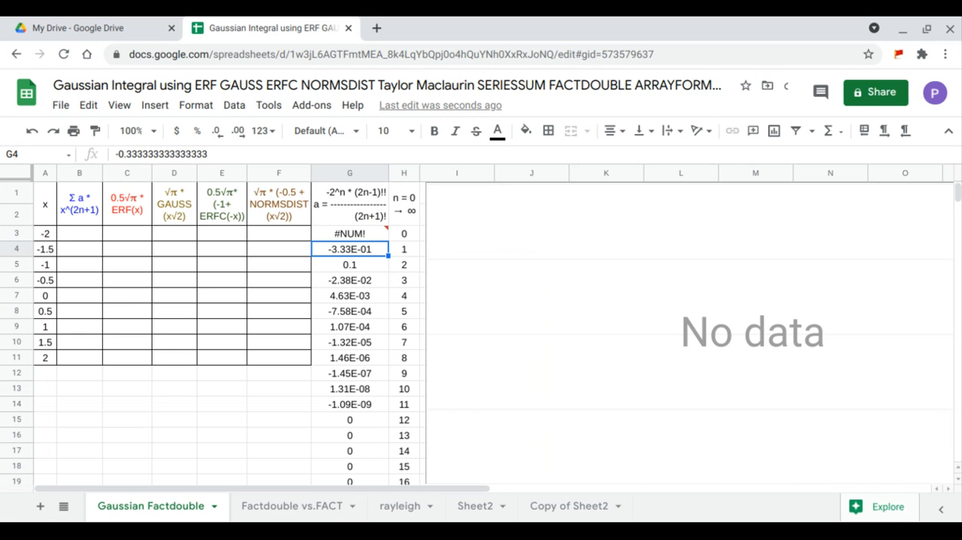
# Start an ARRAYFORMULA with SERIESSUM in B3, using the x values A3:A11 as its first argument
pyautogui.click(69, 234)
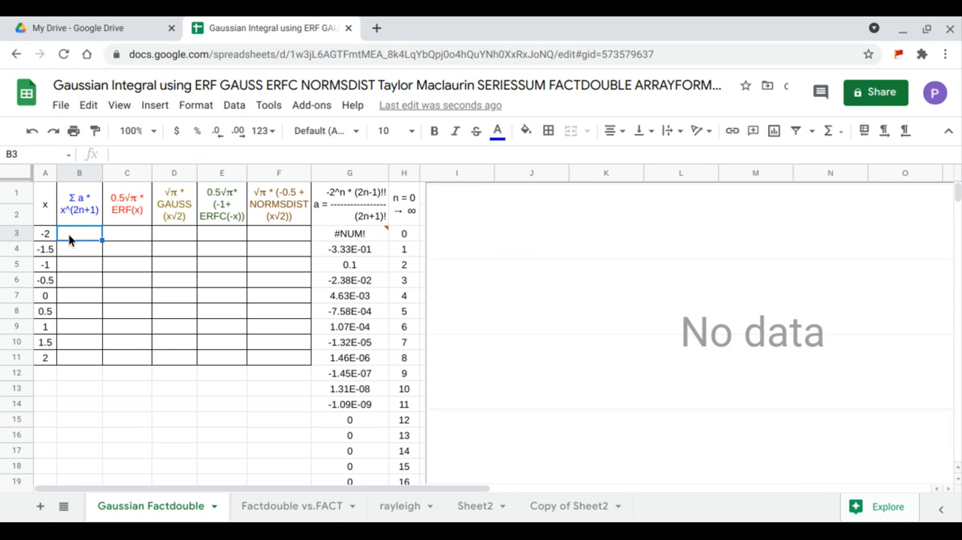
pyautogui.write('=arr')
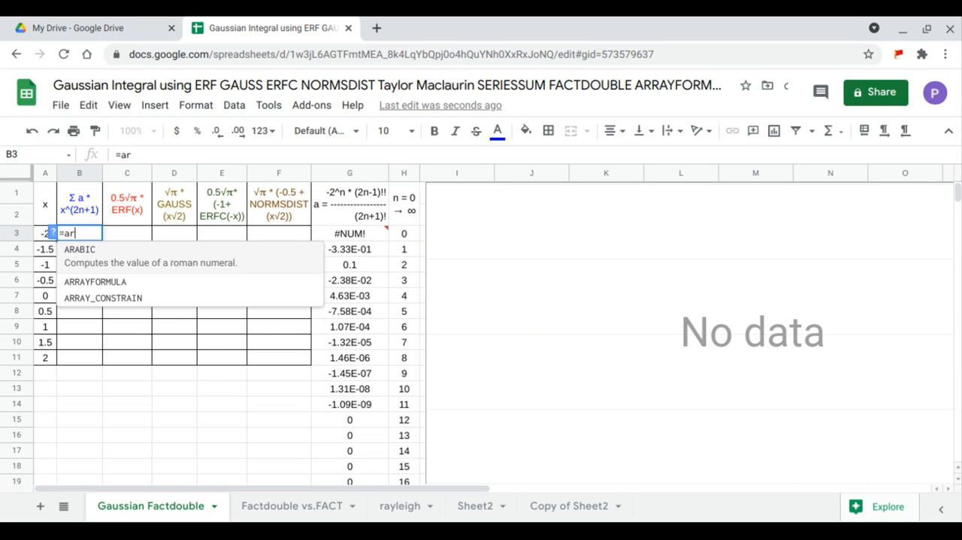
pyautogui.press('Tab')
pyautogui.write('seriessum')
pyautogui.press('Tab')
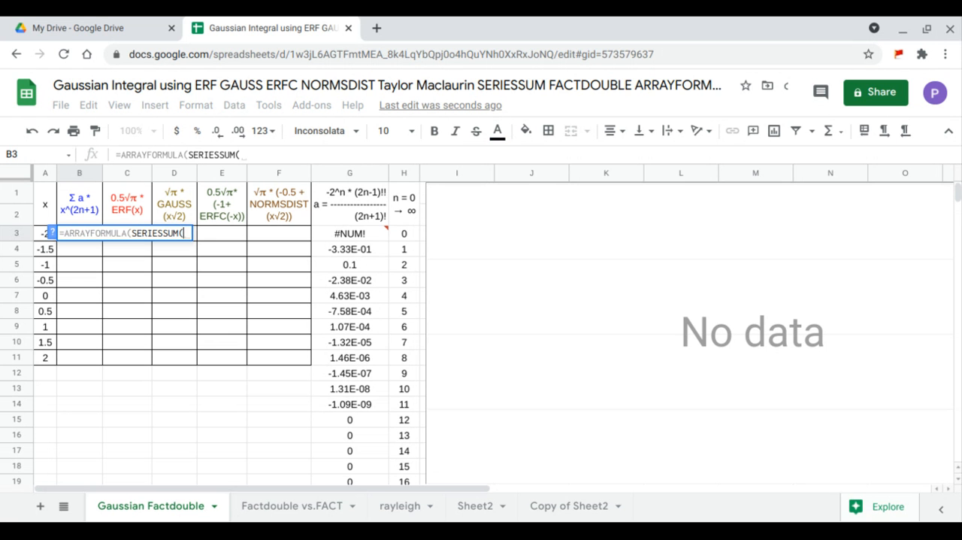
pyautogui.moveTo(38, 232); pyautogui.dragTo(48, 356)
pyautogui.write(',')
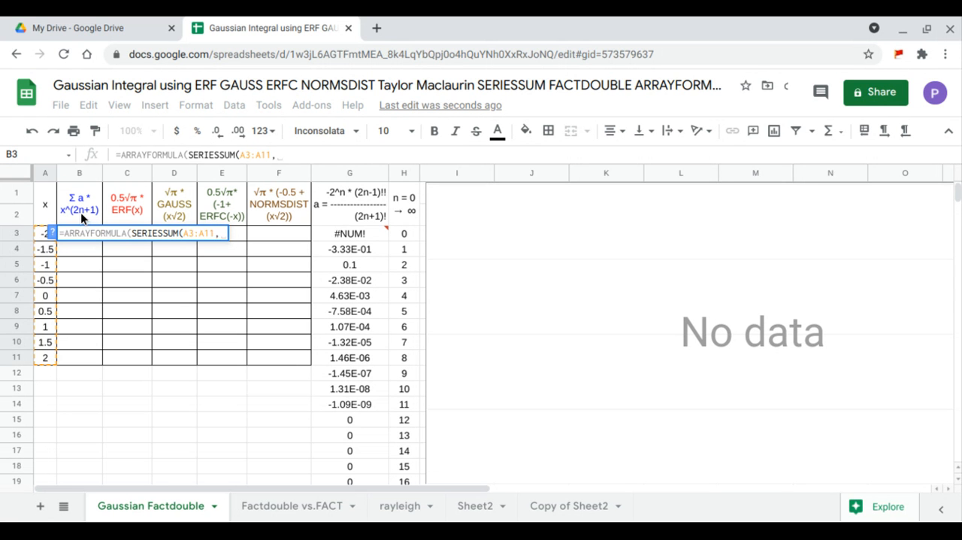
# Complete the SERIESSUM formula in B3 with initial power 1, step 2 and coefficients G3:G19
pyautogui.write('1')
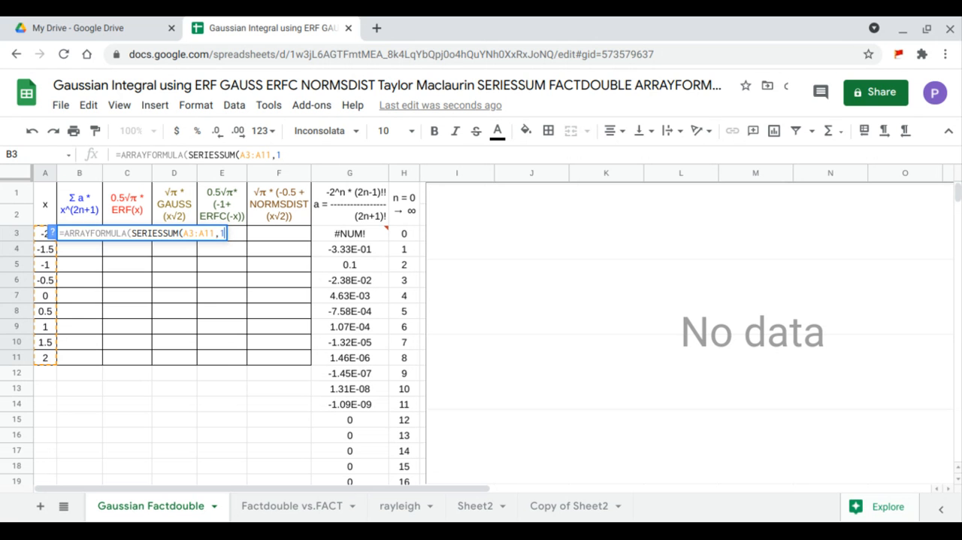
pyautogui.write(',')
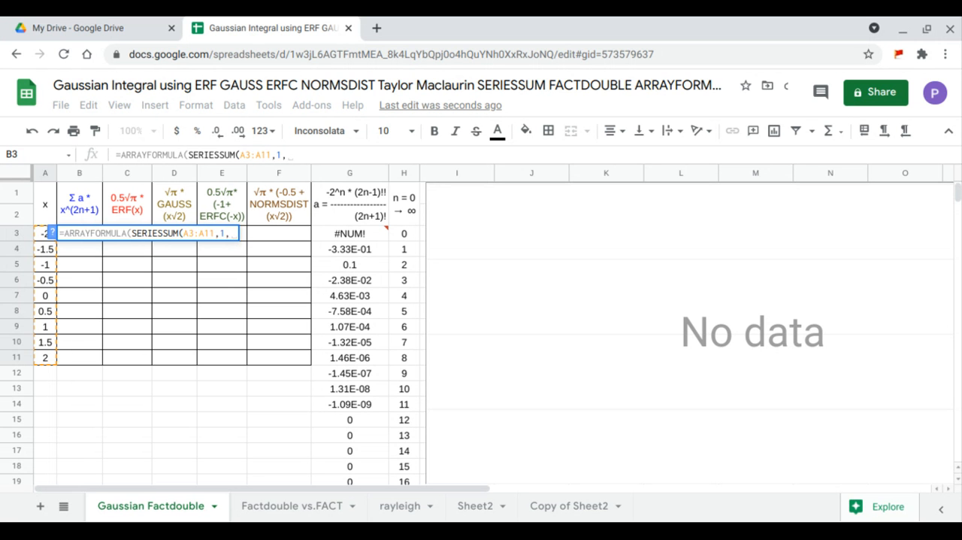
pyautogui.write('2,')
pyautogui.moveTo(372, 239); pyautogui.dragTo(371, 478)
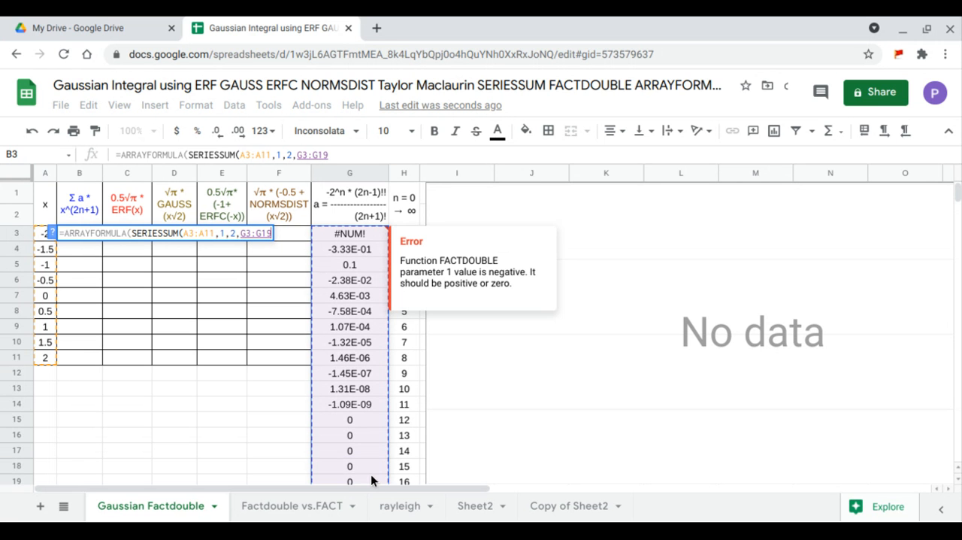
pyautogui.write(')')
pyautogui.press('Return')
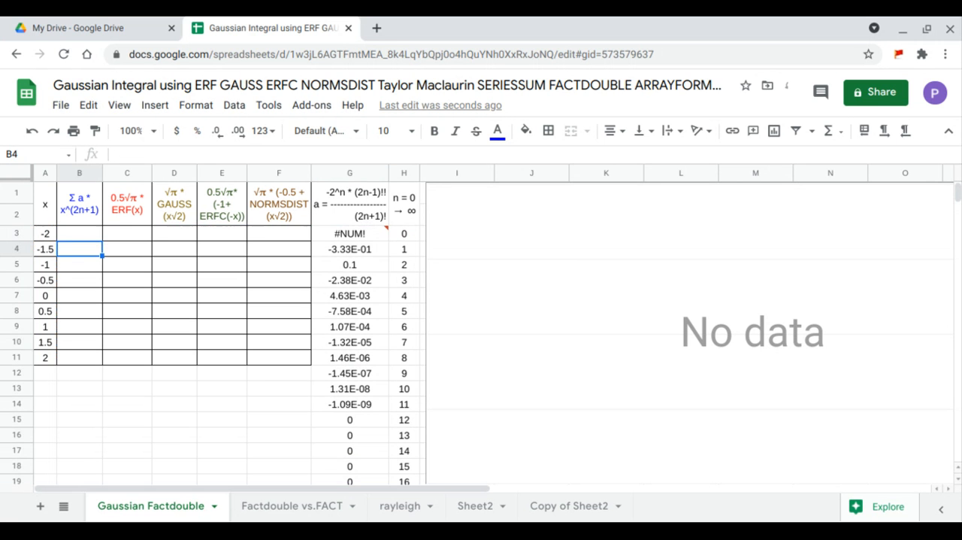
# Start an IF function ahead of the coefficient expression in G3, with 1 as its true value and the existing expression as its false value
pyautogui.click(357, 239)
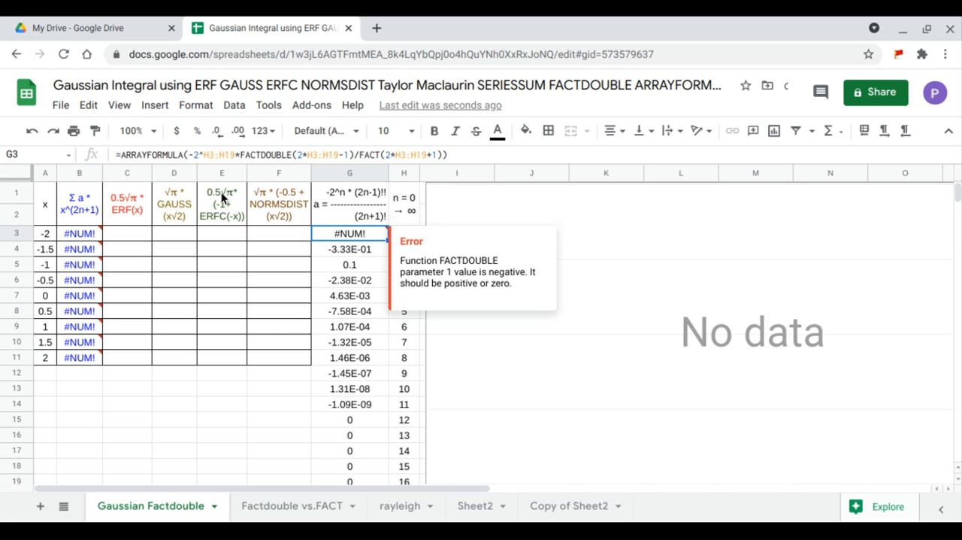
pyautogui.click(187, 154)
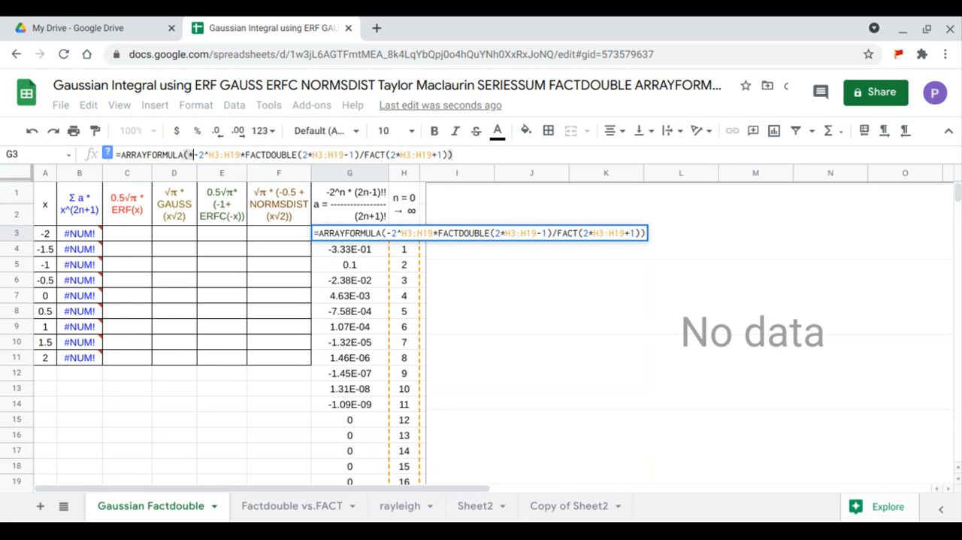
pyautogui.write('IF(, ')
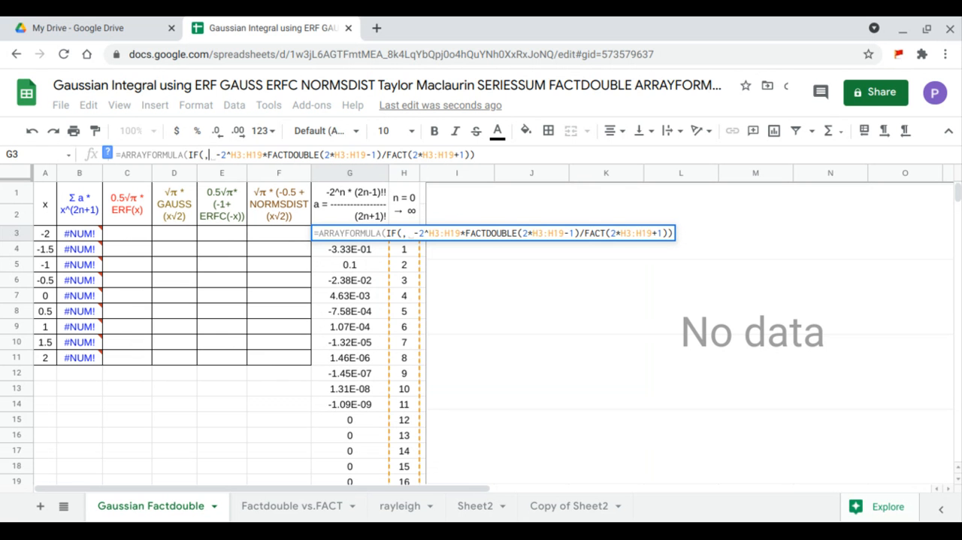
pyautogui.write('1,')
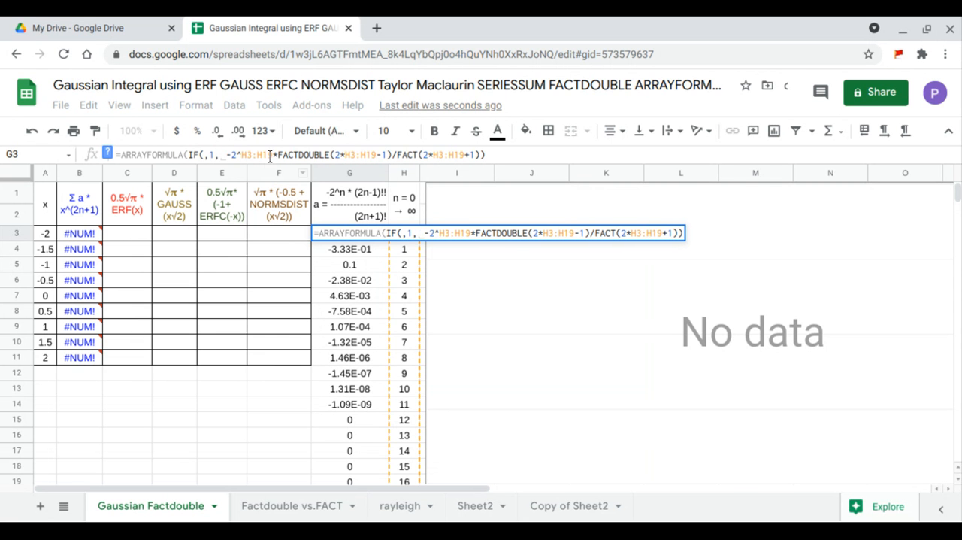
# Fill in the IF condition in G3 as H3:H19=0, reusing the range from the formula, and complete it
pyautogui.click(258, 154)
pyautogui.moveTo(260, 154); pyautogui.dragTo(243, 154)
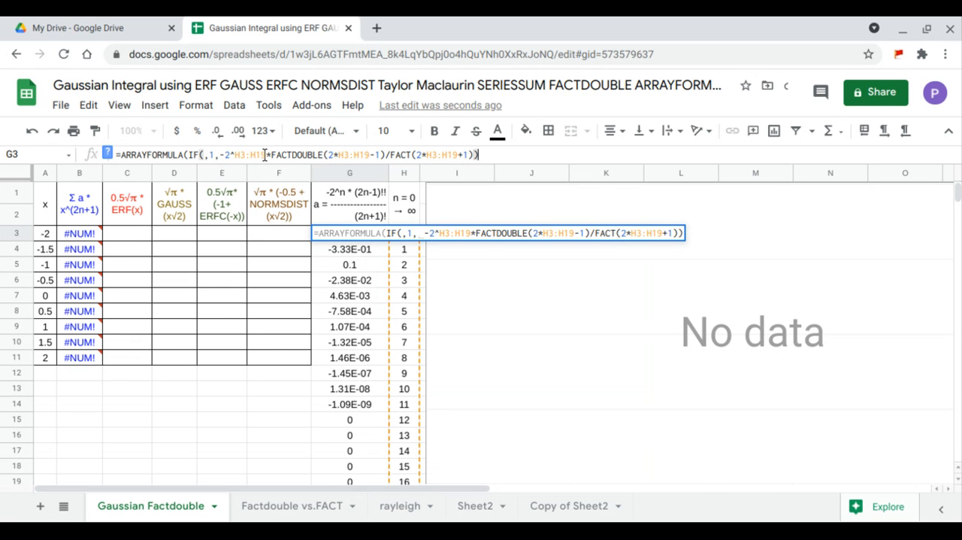
pyautogui.moveTo(260, 154); pyautogui.dragTo(236, 155)
pyautogui.hotkey('ctrl', 'c')
pyautogui.click(202, 153)
pyautogui.hotkey('ctrl', 'v')
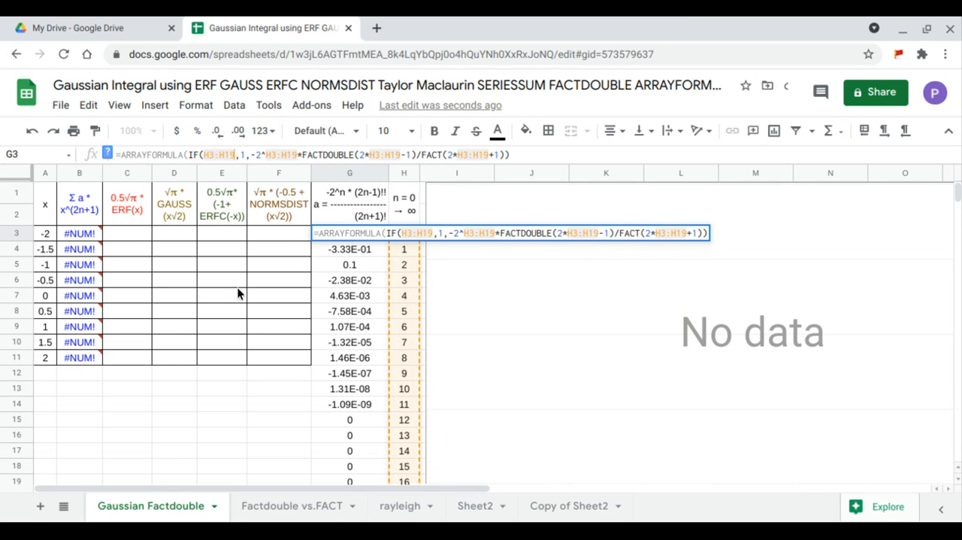
pyautogui.write('=0')
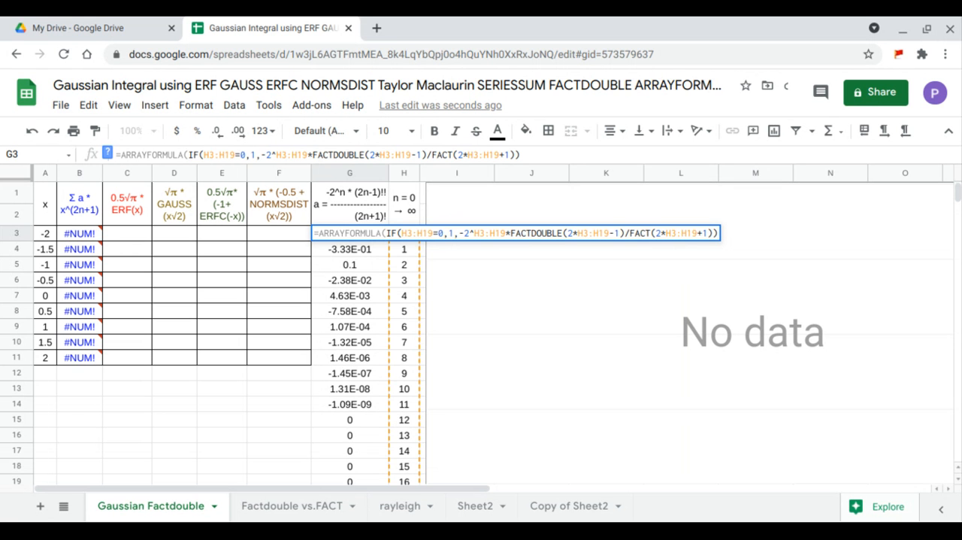
pyautogui.press('Return')
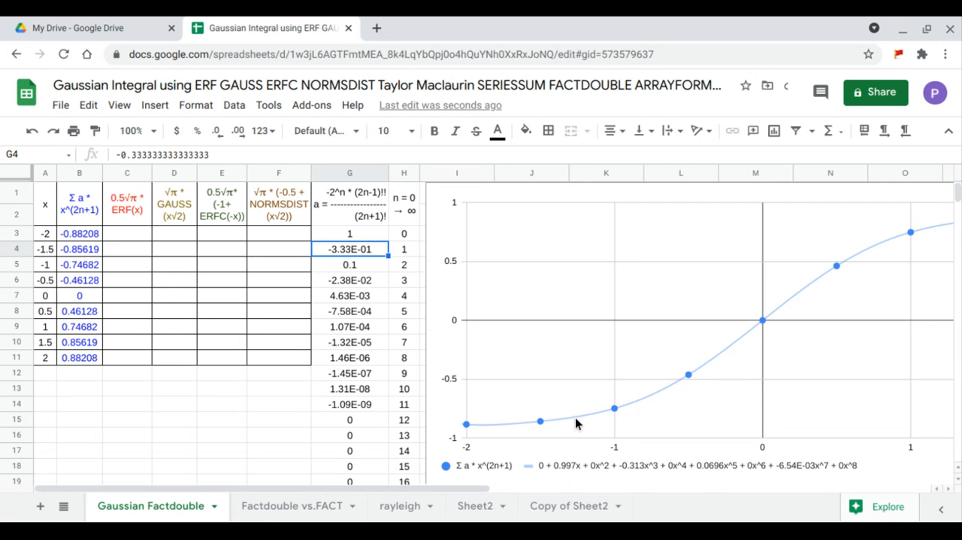
# Move the chart so that it starts at column G and covers the coefficient and n columns
pyautogui.click(480, 286)
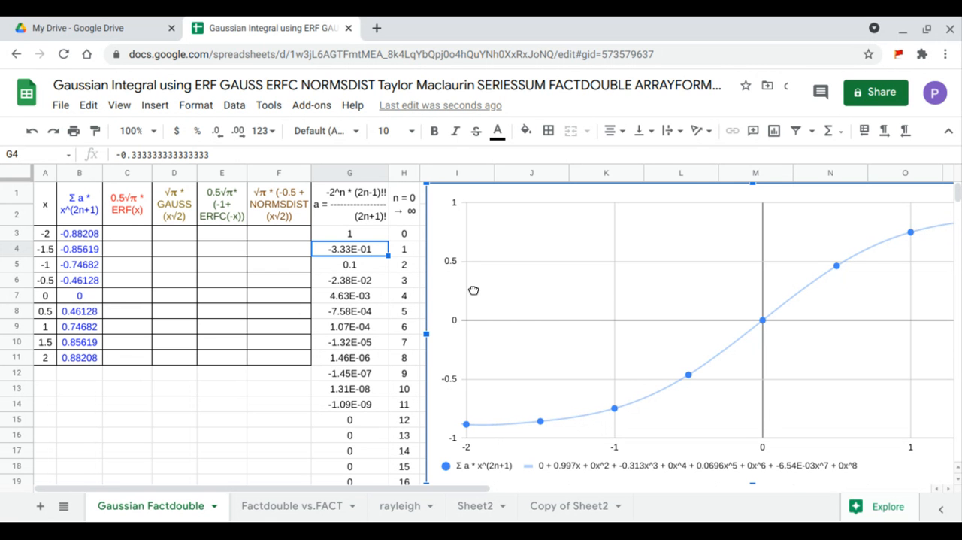
pyautogui.moveTo(478, 286); pyautogui.dragTo(366, 281)
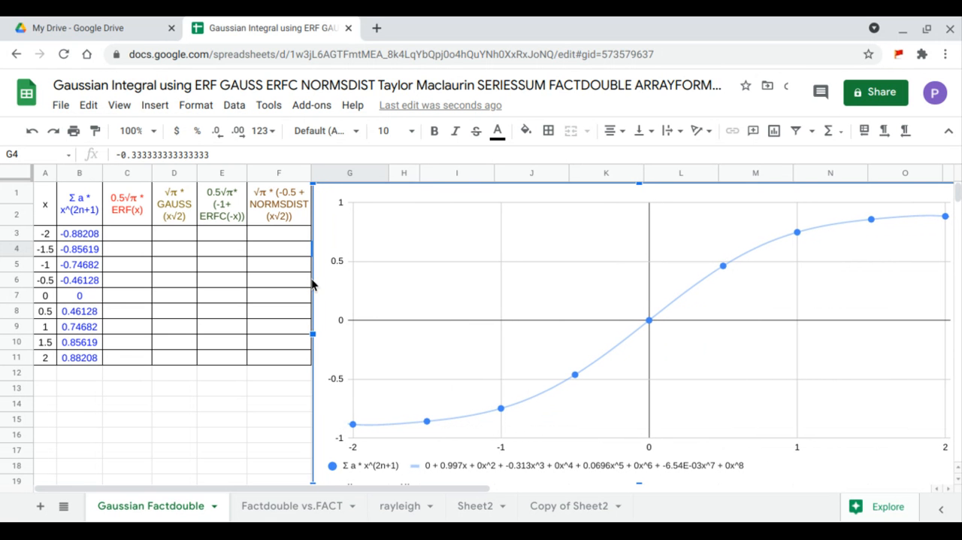
# Enter an ARRAYFORMULA in C3 that computes ERF of the x values A3:A11
pyautogui.click(129, 234)
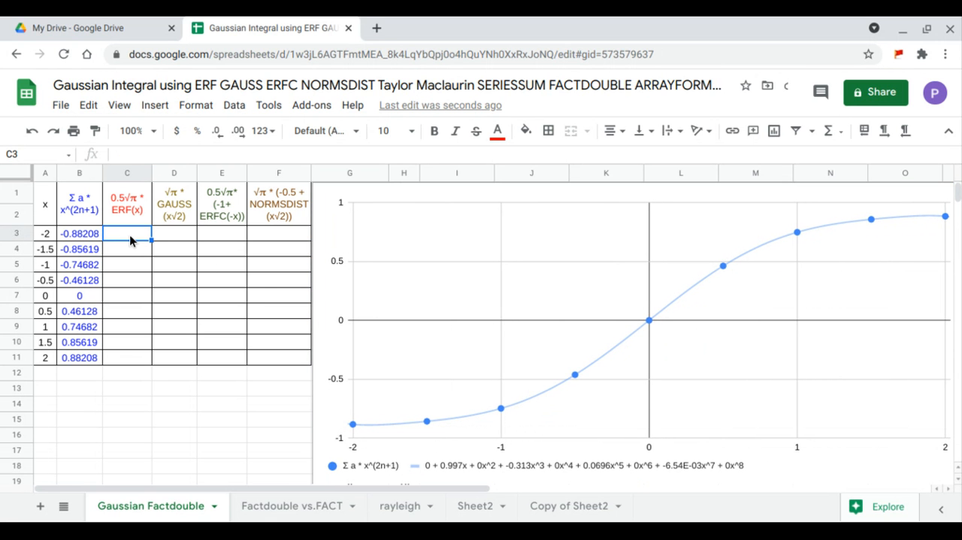
pyautogui.write('=arr')
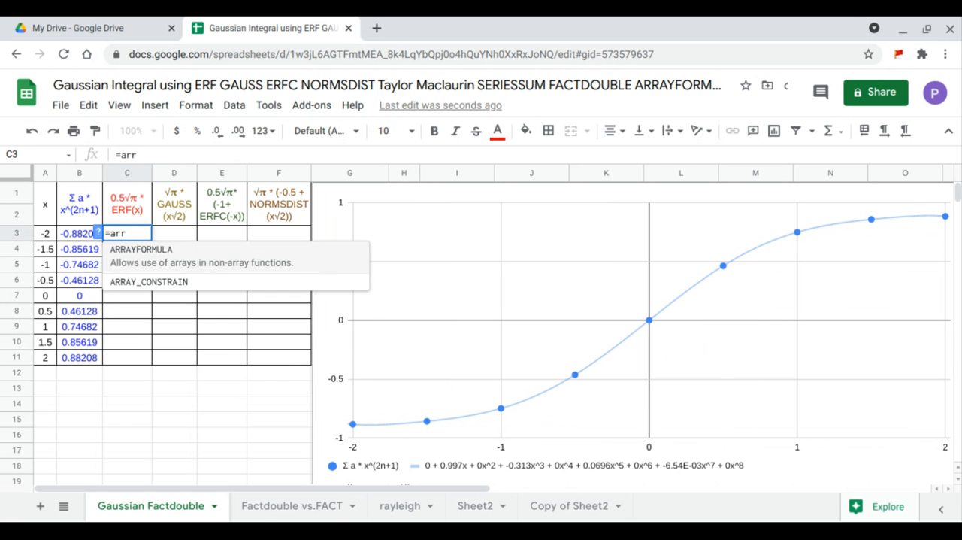
pyautogui.press('Tab')
pyautogui.write('erf')
pyautogui.press('Tab')
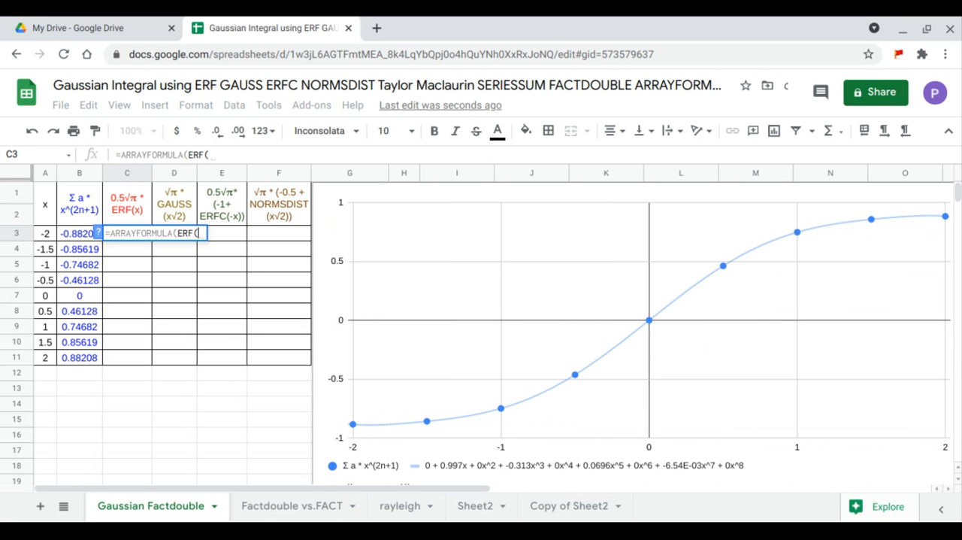
pyautogui.moveTo(45, 237); pyautogui.dragTo(50, 358)
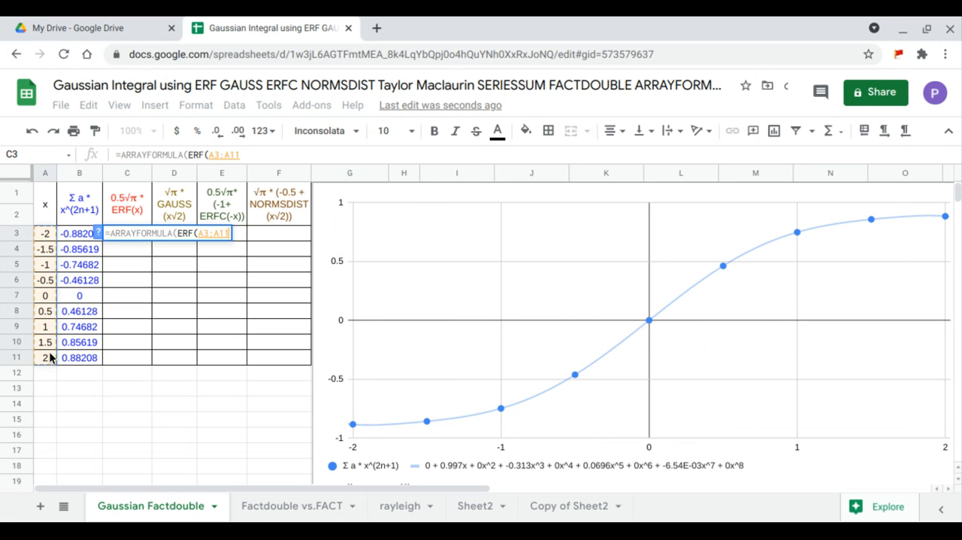
pyautogui.press('Return')
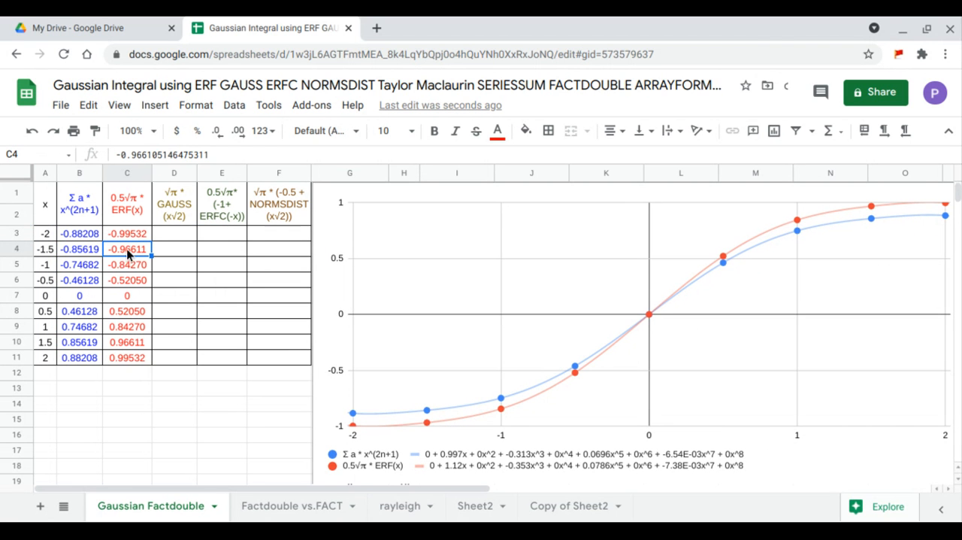
# Enter an ARRAYFORMULA in D3 that computes GAUSS of the x values A3:A11
pyautogui.click(169, 231)
pyautogui.write('=')
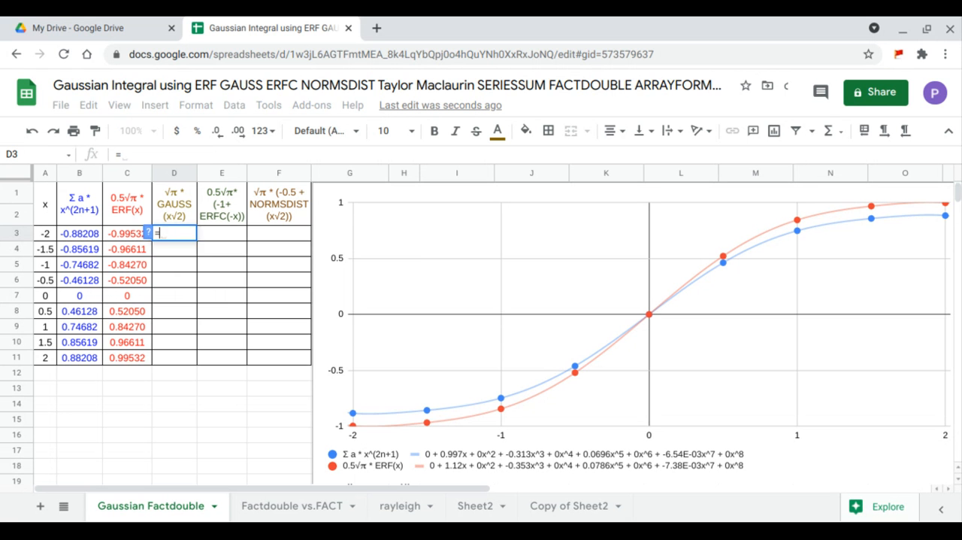
pyautogui.write('arr')
pyautogui.press('Tab')
pyautogui.write('gaus')
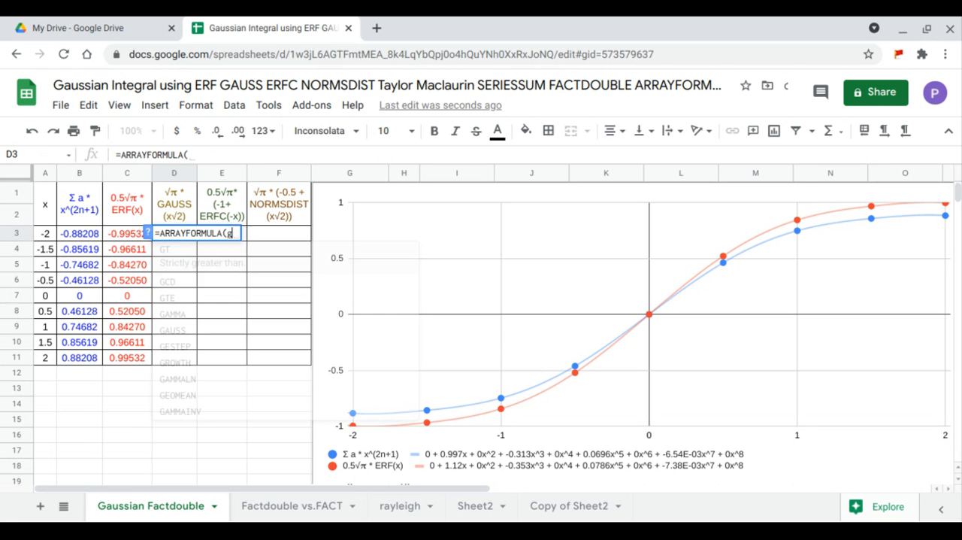
pyautogui.press('Tab')
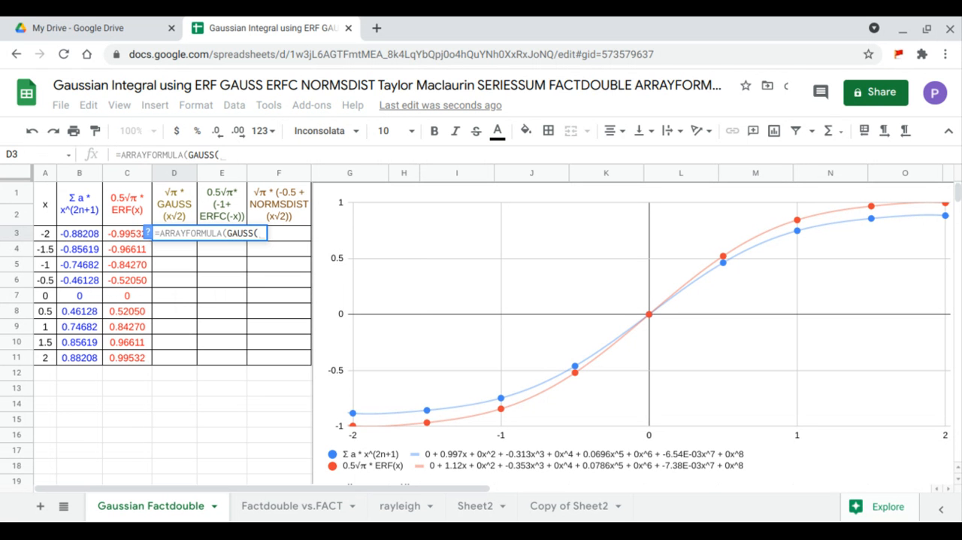
pyautogui.moveTo(48, 236); pyautogui.dragTo(49, 354)
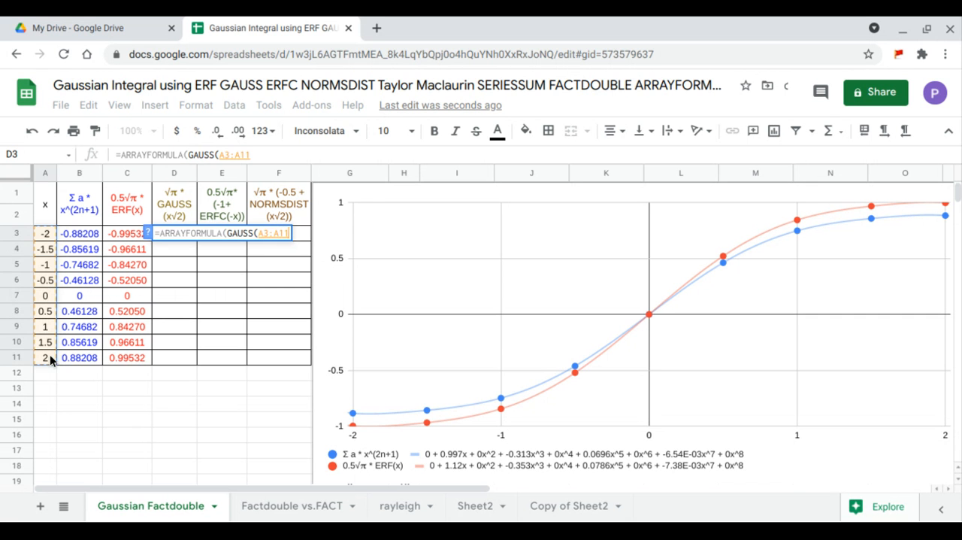
pyautogui.press('Return')
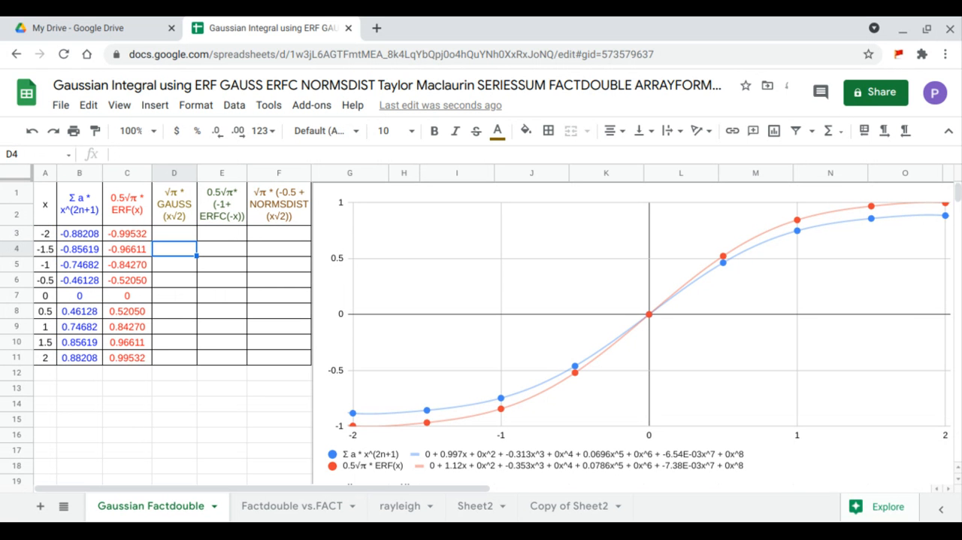
# Enter an ARRAYFORMULA in E3 that computes ERFC of the x values A3:A11
pyautogui.click(213, 233)
pyautogui.write('=arr')
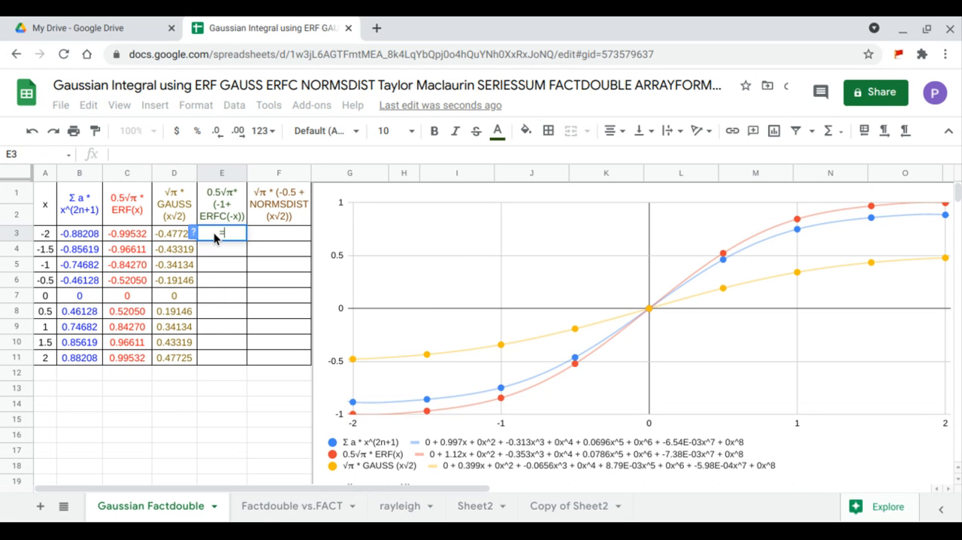
pyautogui.press('Tab')
pyautogui.write('erfc')
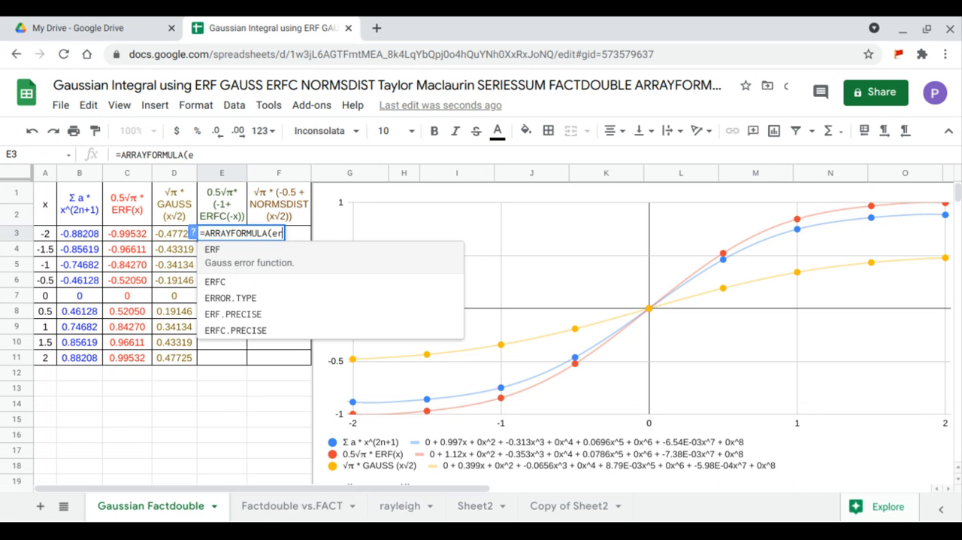
pyautogui.press('Tab')
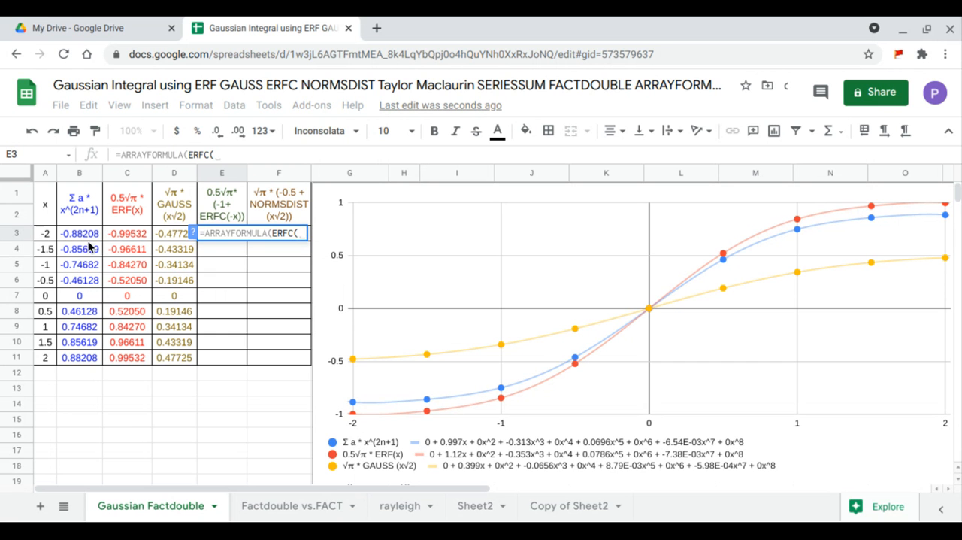
pyautogui.click(48, 233)
pyautogui.moveTo(52, 250); pyautogui.dragTo(47, 354)
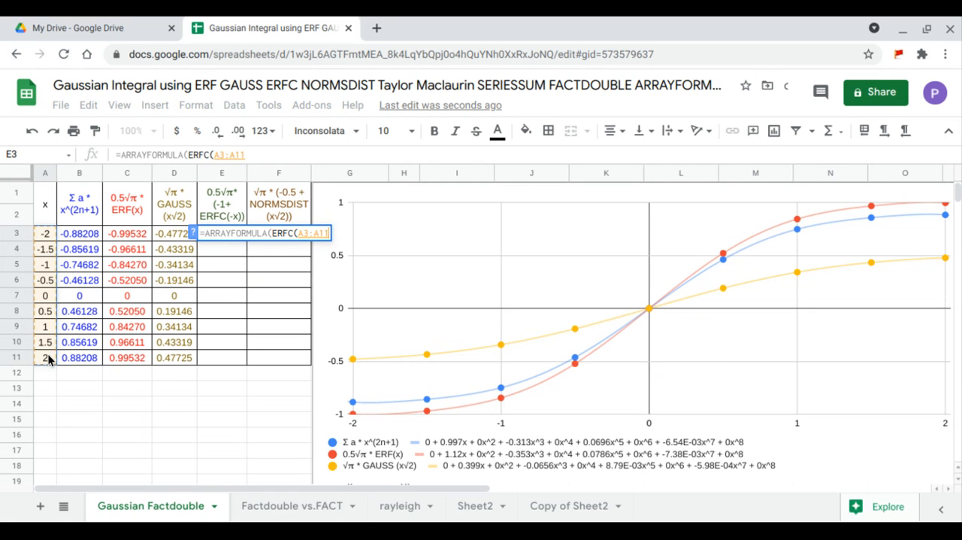
pyautogui.press('Return')
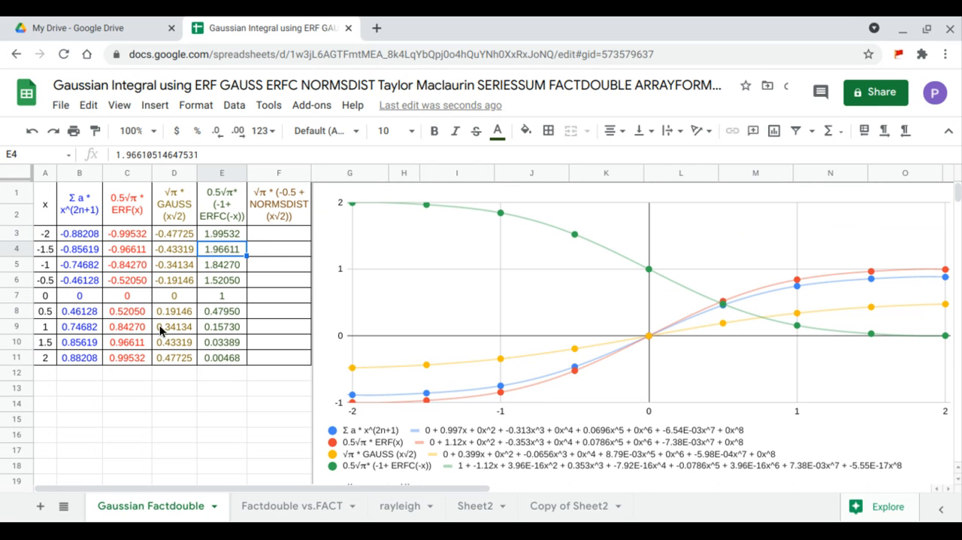
# Enter an ARRAYFORMULA in F3 that computes NORMSDIST of the x values A3:A11
pyautogui.click(264, 237)
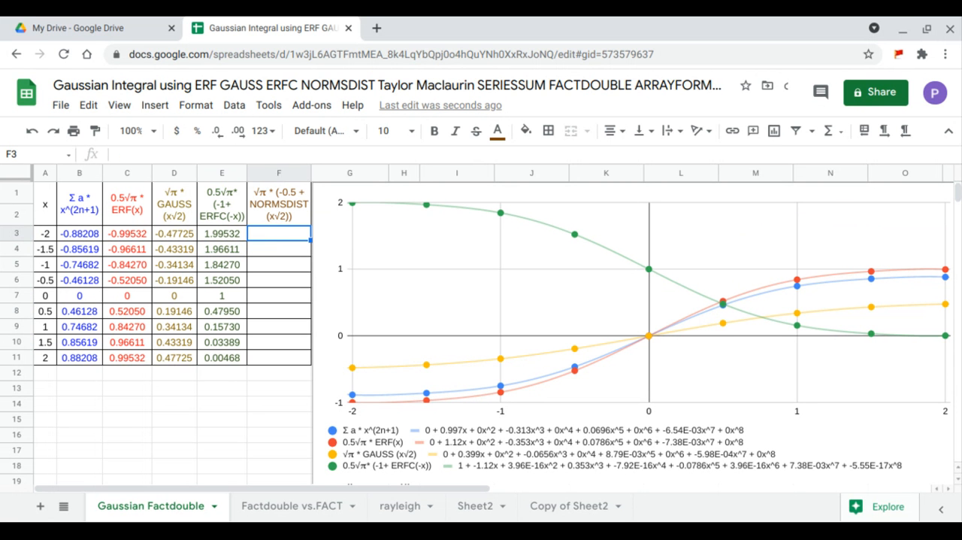
pyautogui.write('=ARRAYFORMULA(')
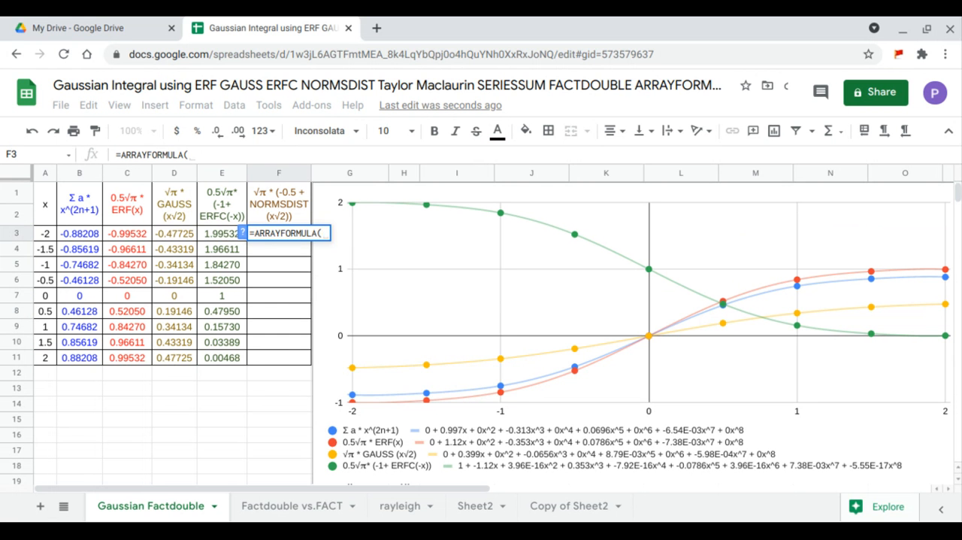
pyautogui.write('normsd')
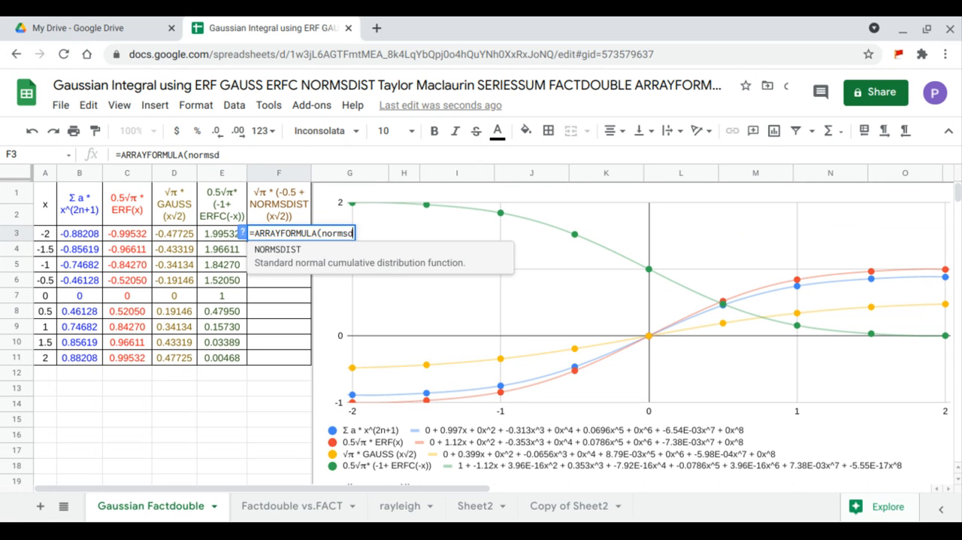
pyautogui.press('Tab')
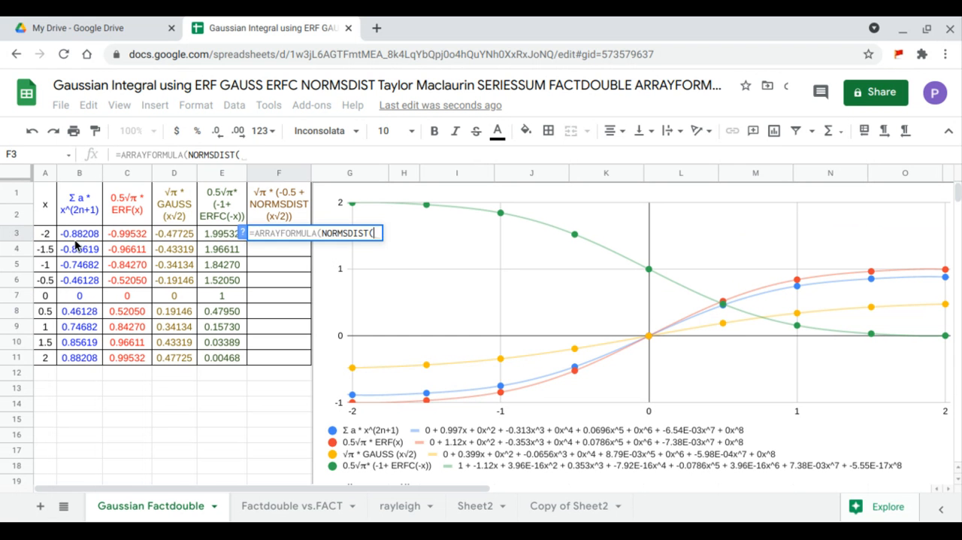
pyautogui.moveTo(47, 237); pyautogui.dragTo(51, 360)
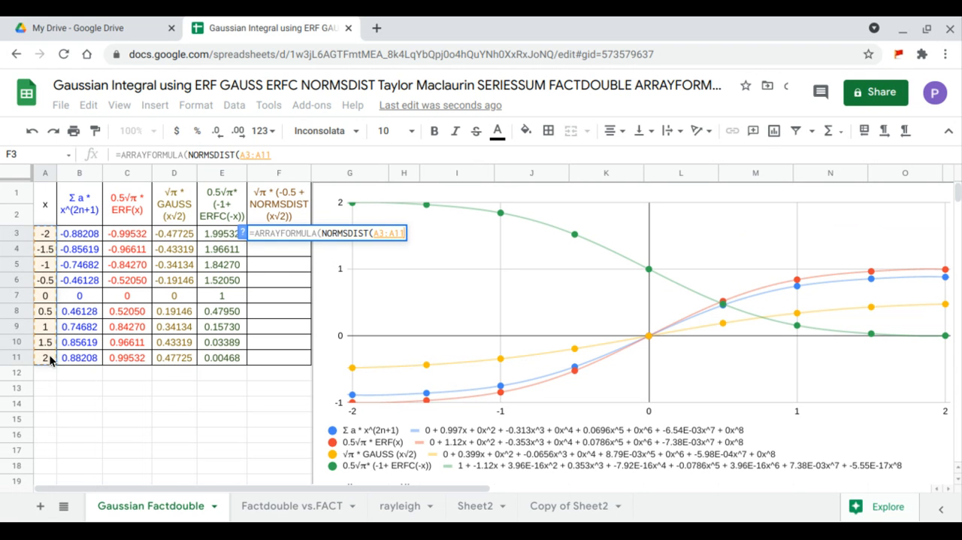
pyautogui.press('Return')
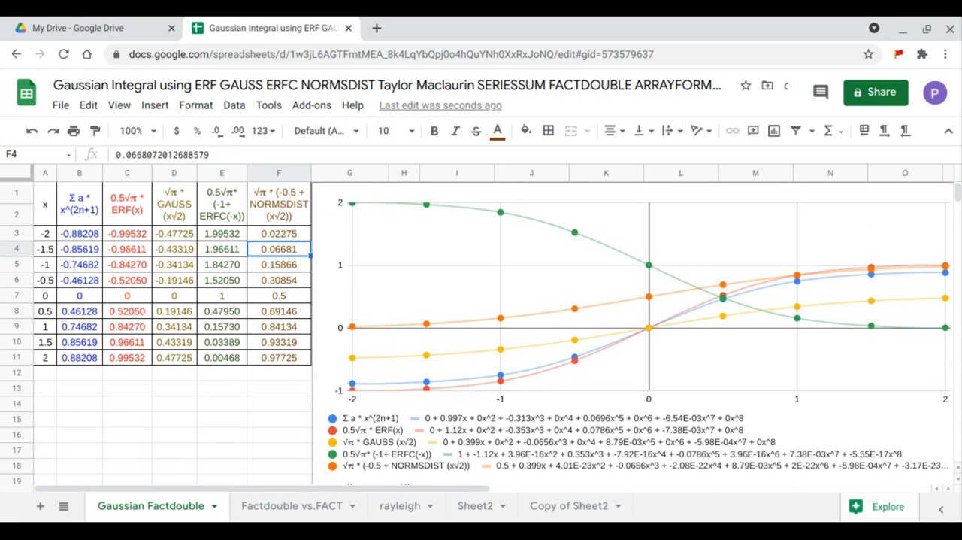
# Multiply the ERF term in the C3 array formula by .5
pyautogui.click(125, 236)
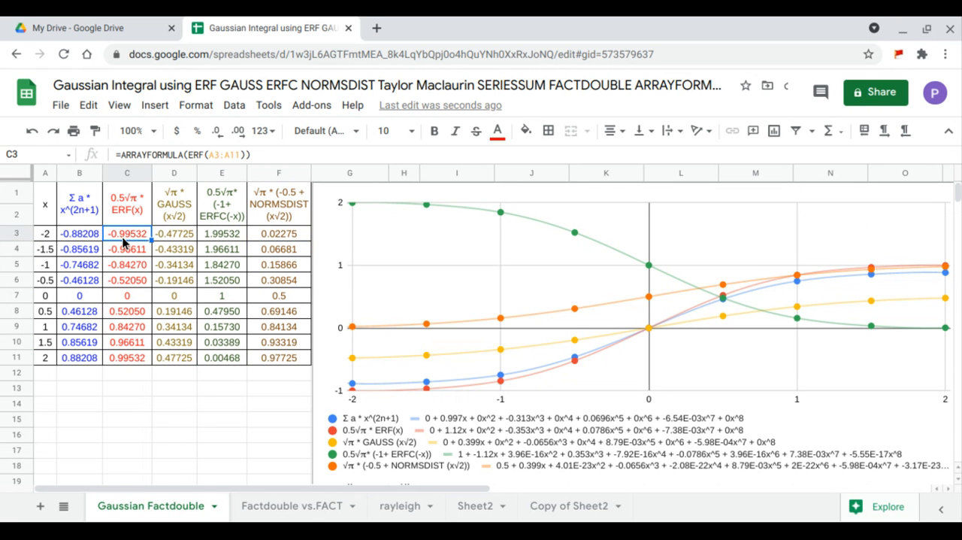
pyautogui.click(187, 156)
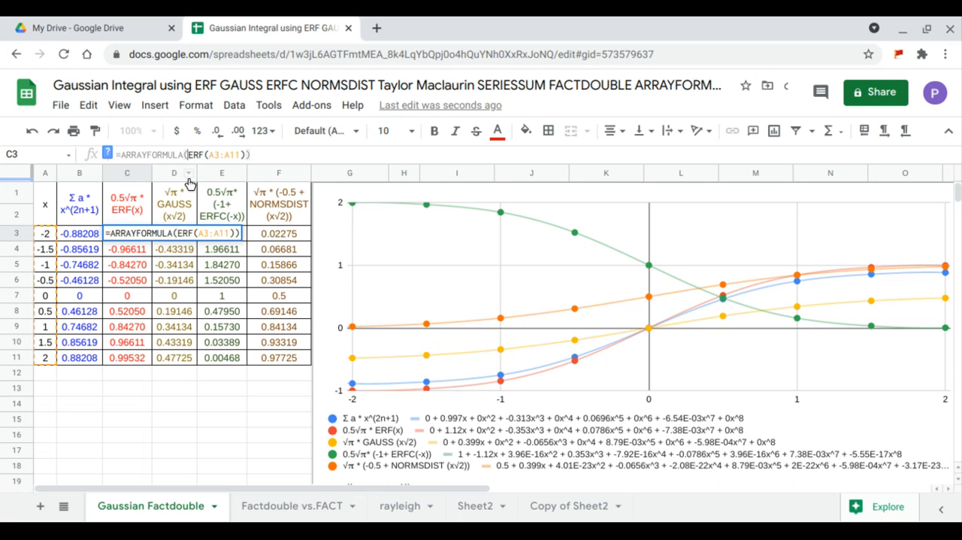
pyautogui.write('.5*')
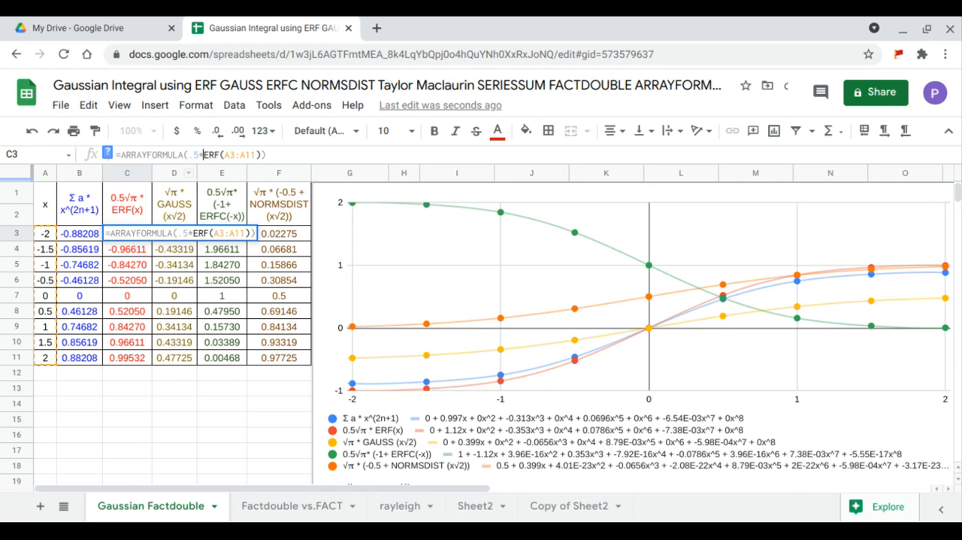
pyautogui.press('Return')
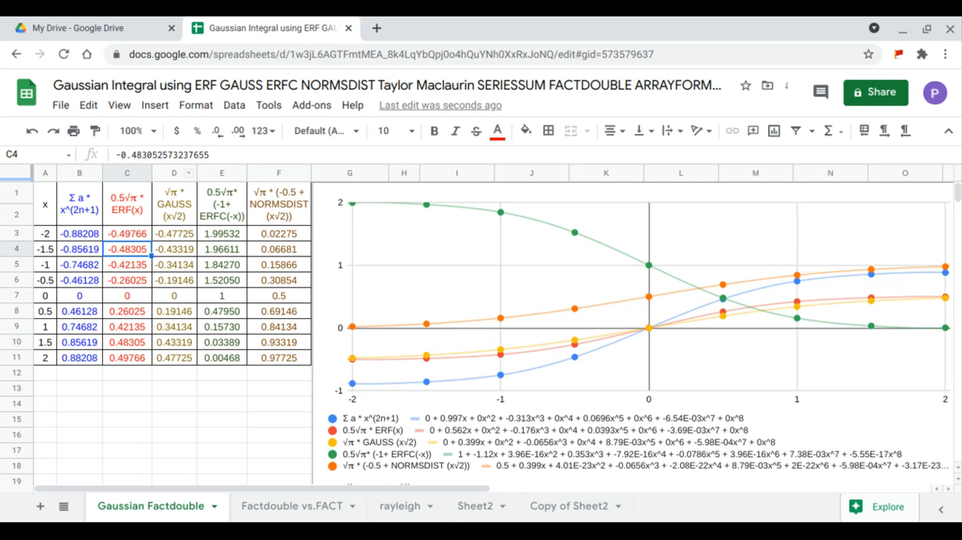
# Insert a SQRTPI(1) factor between 0.5 and ERF in the C3 array formula, and select B3:C11 to compare both columns
pyautogui.click(132, 233)
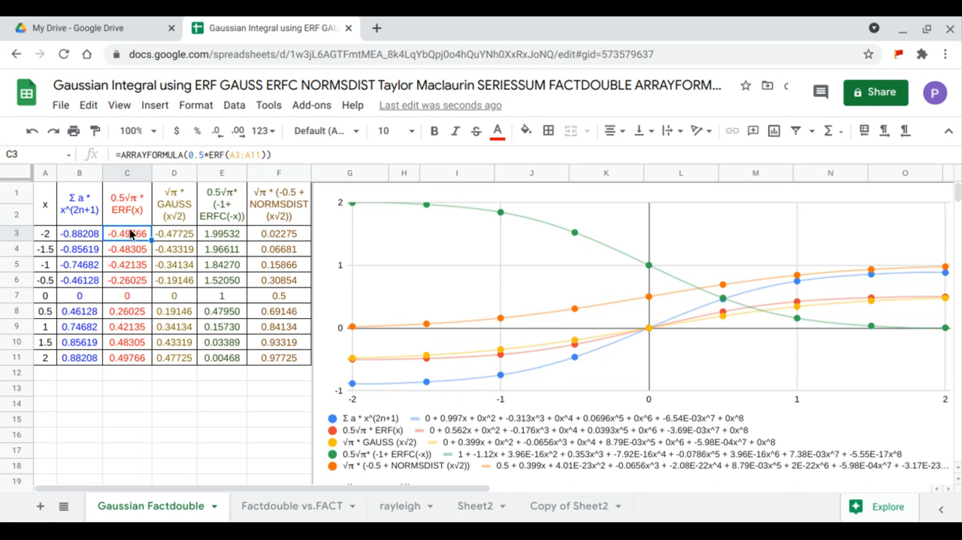
pyautogui.click(203, 154)
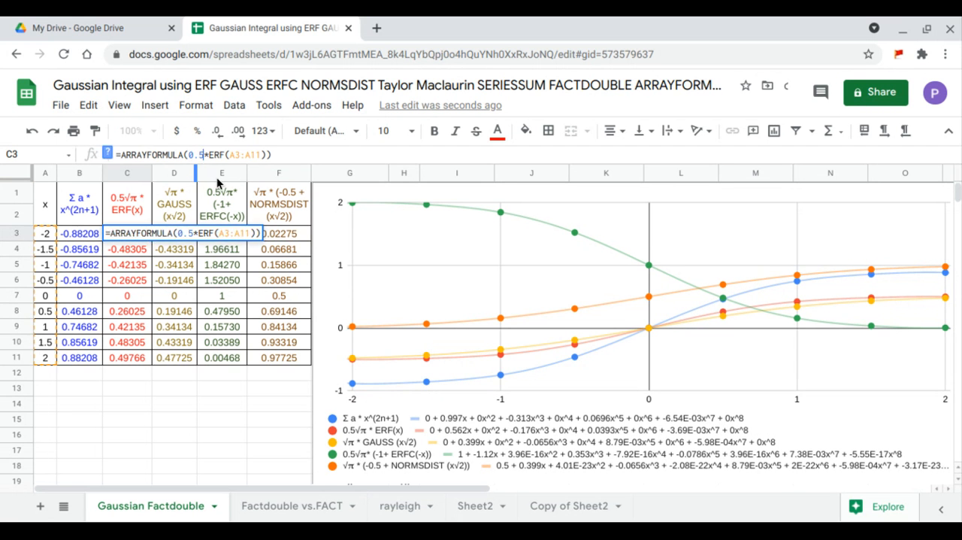
pyautogui.write('*sqr')
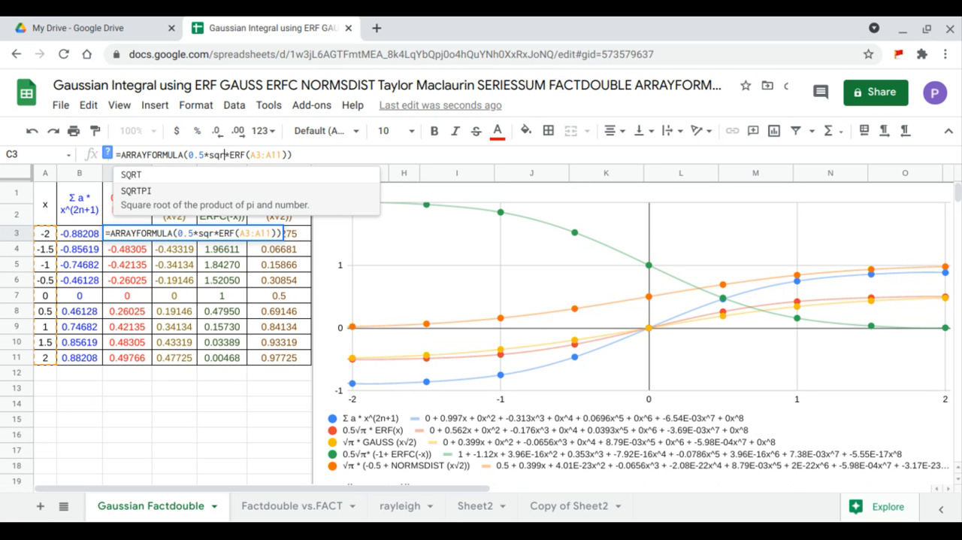
pyautogui.click(221, 206)
pyautogui.write('1')
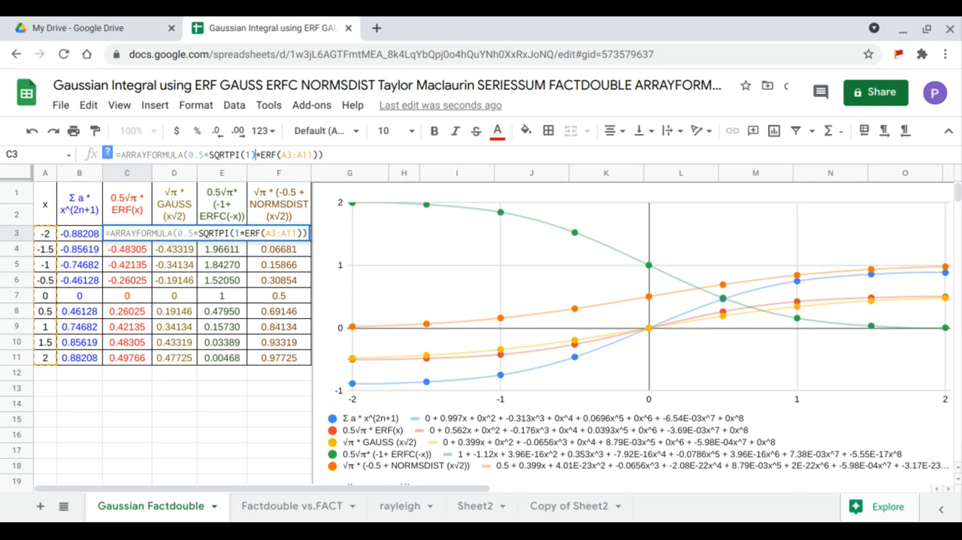
pyautogui.write(')')
pyautogui.press('Return')
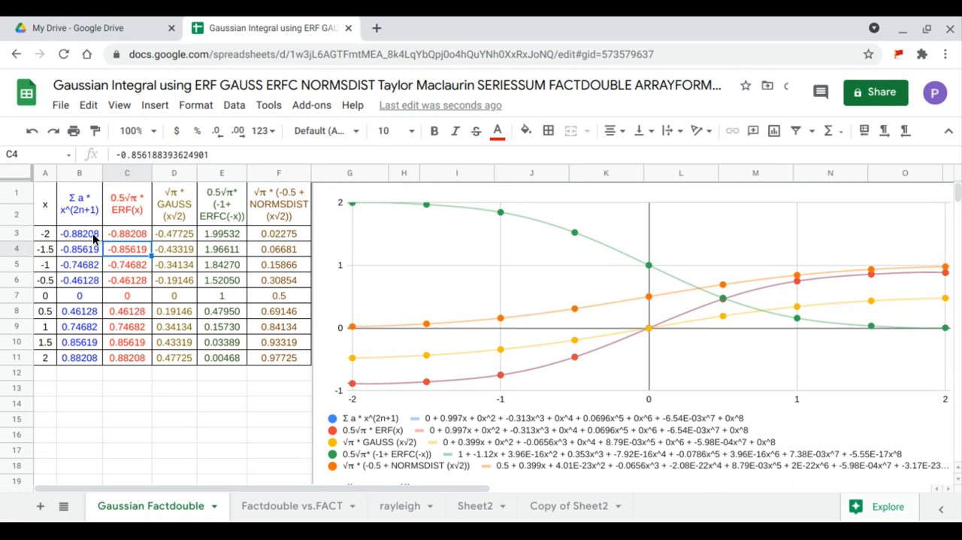
pyautogui.moveTo(93, 237); pyautogui.dragTo(139, 358)
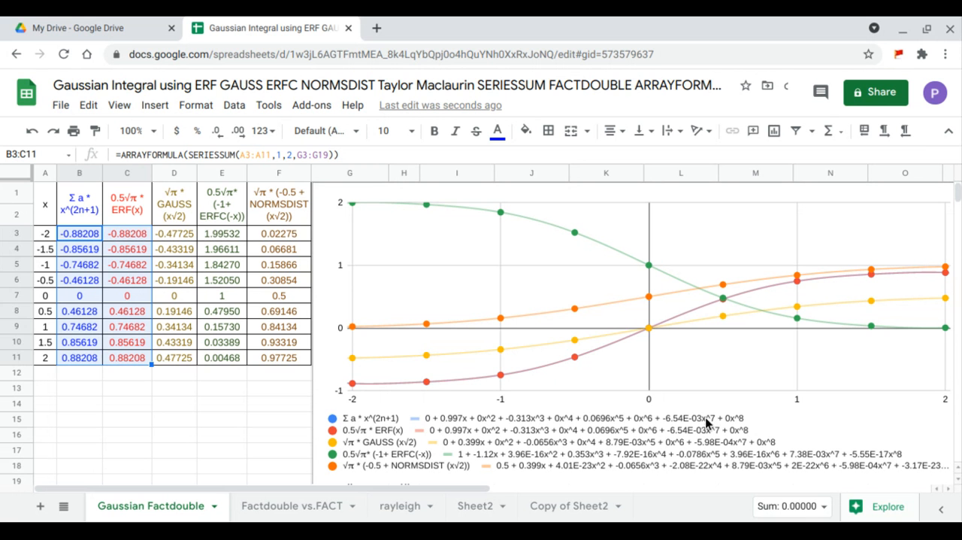
# Multiply the x range A3:A11 inside GAUSS by SQRT(2) in the D3 array formula
pyautogui.click(189, 239)
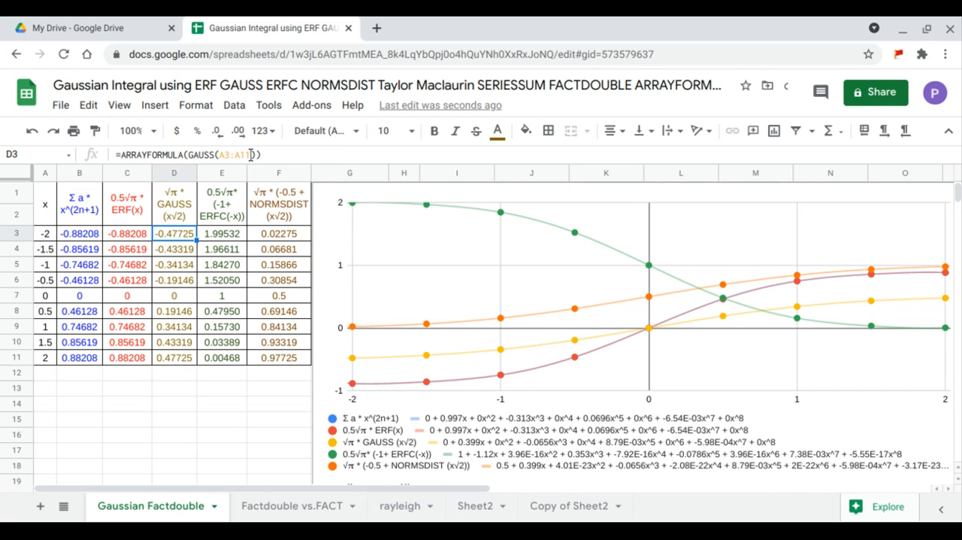
pyautogui.click(252, 154)
pyautogui.write('*sqr')
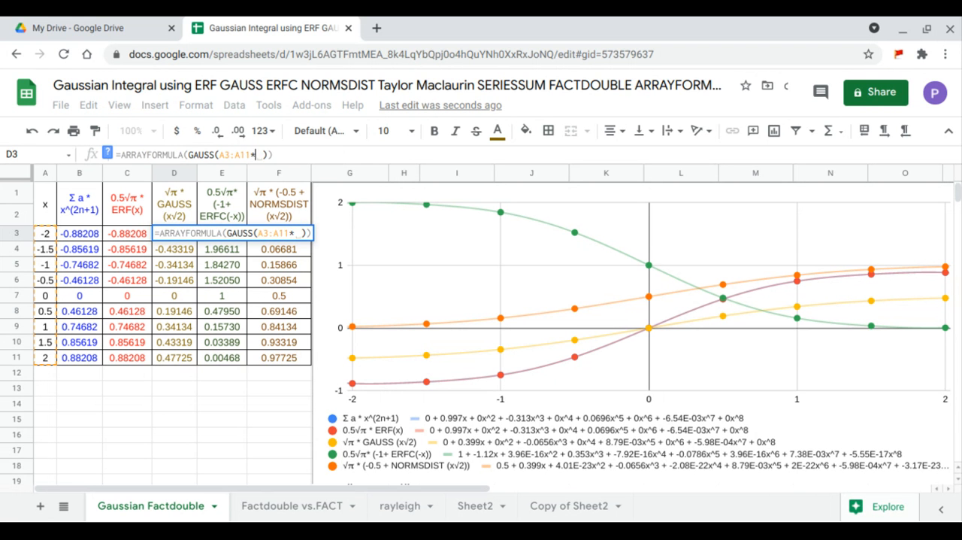
pyautogui.press('Tab')
pyautogui.write('2')
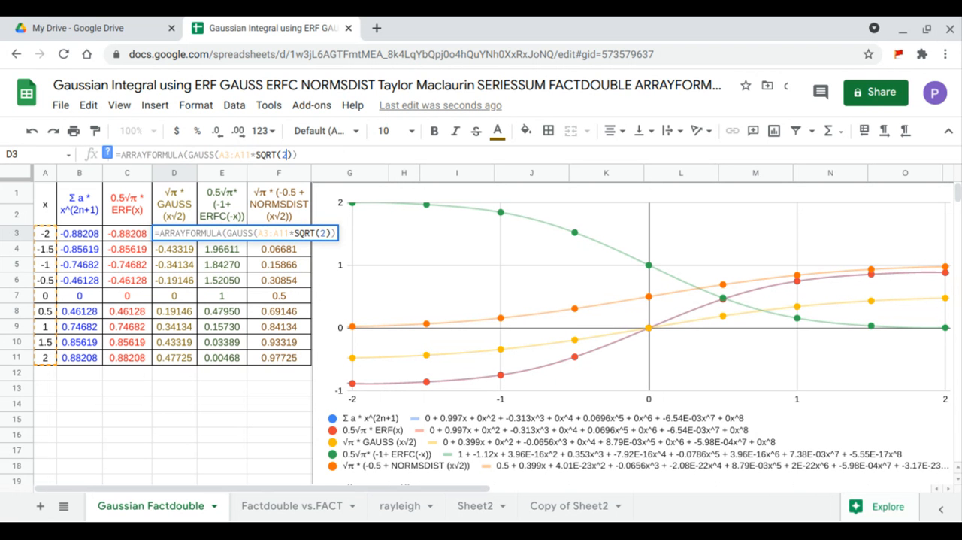
pyautogui.press('Return')
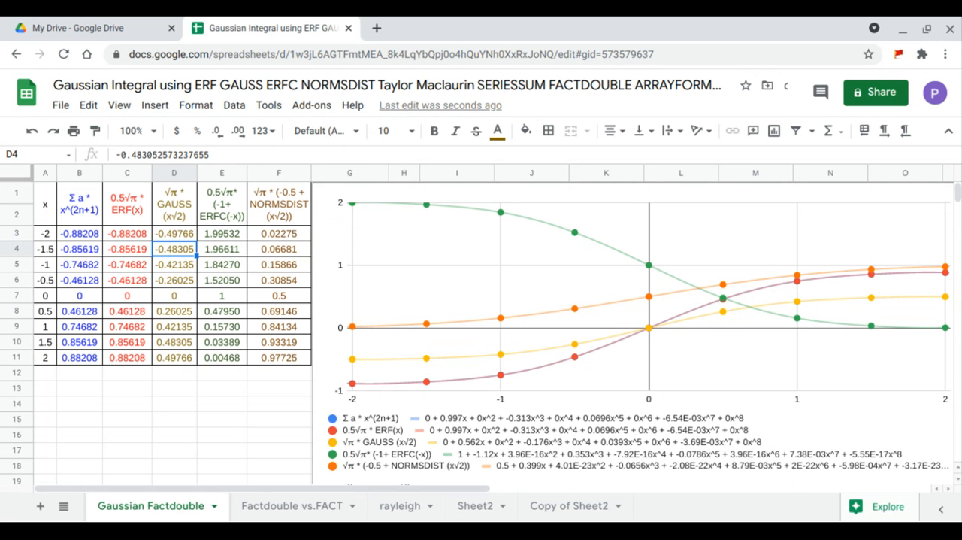
# Multiply the GAUSS term in the D3 array formula by SQRTPI(1), and select B3:D11 to compare the three columns
pyautogui.click(189, 238)
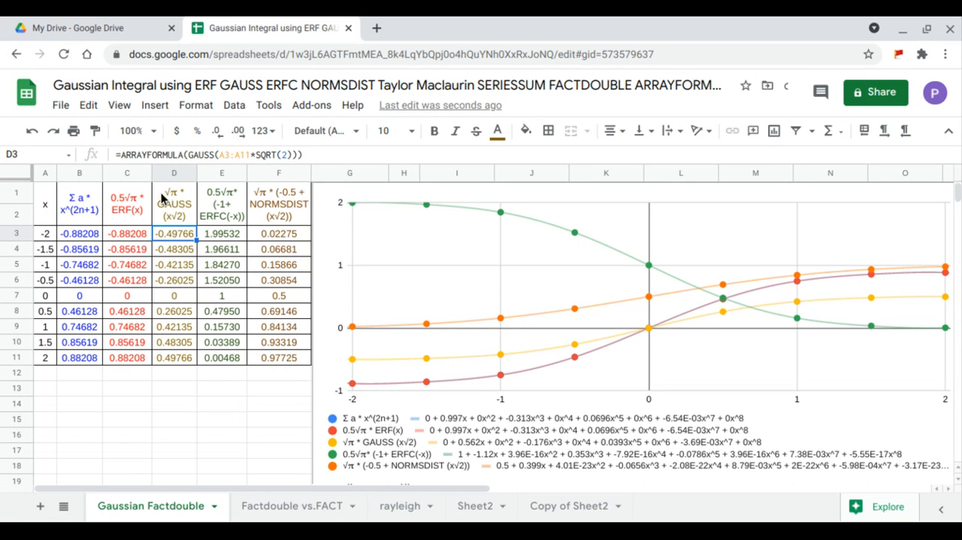
pyautogui.click(189, 155)
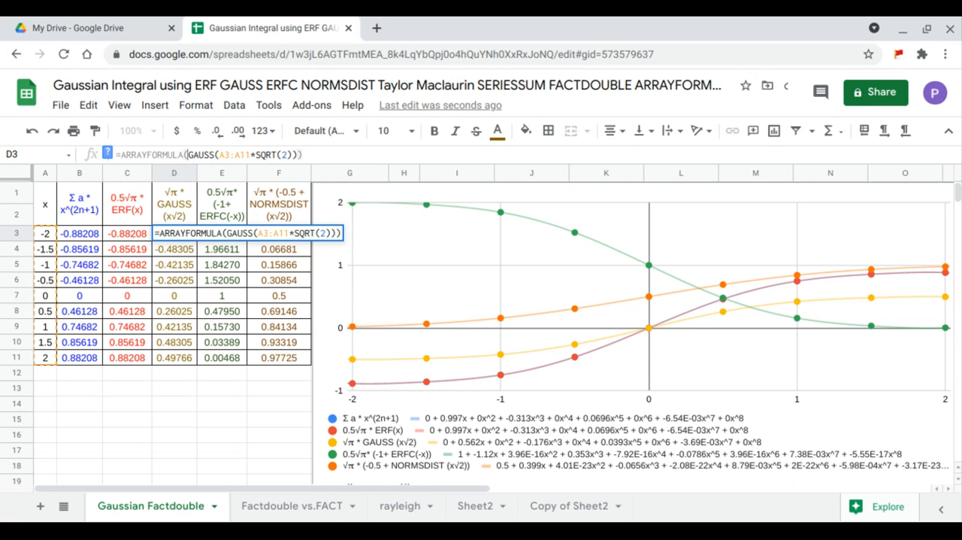
pyautogui.write('*')
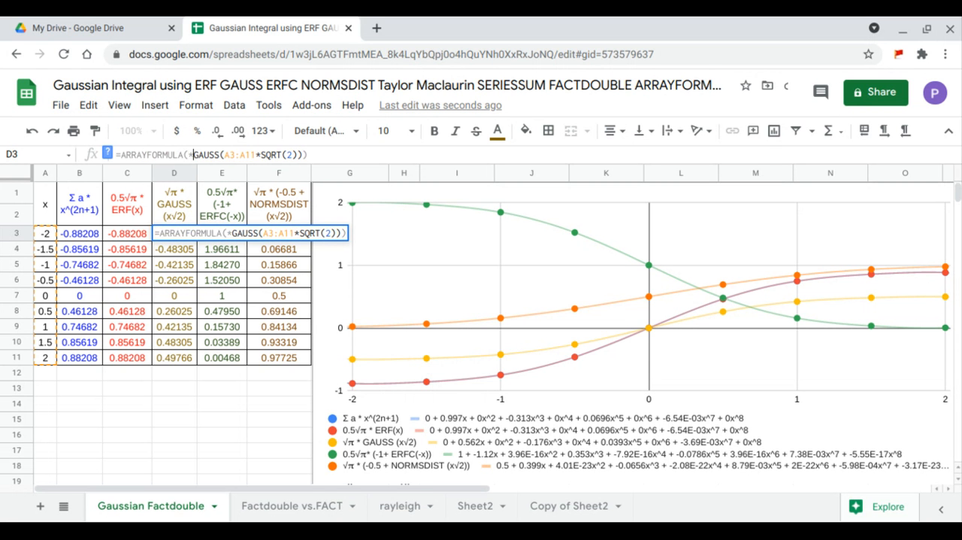
pyautogui.write('sqr')
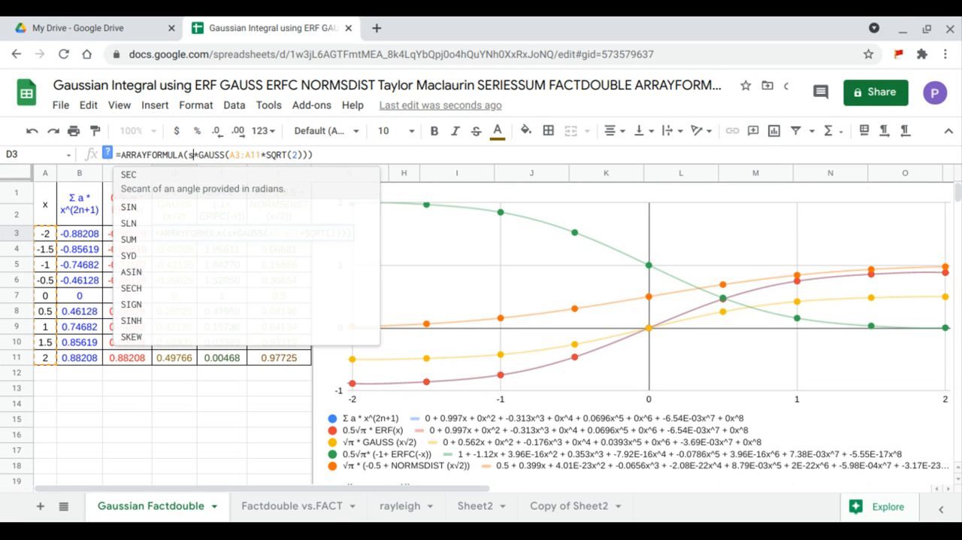
pyautogui.click(176, 206)
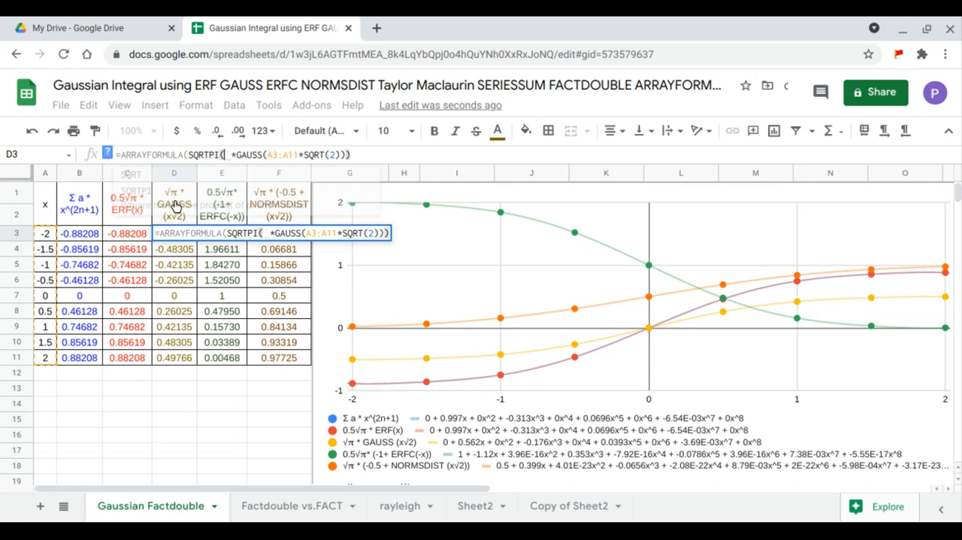
pyautogui.write('1)')
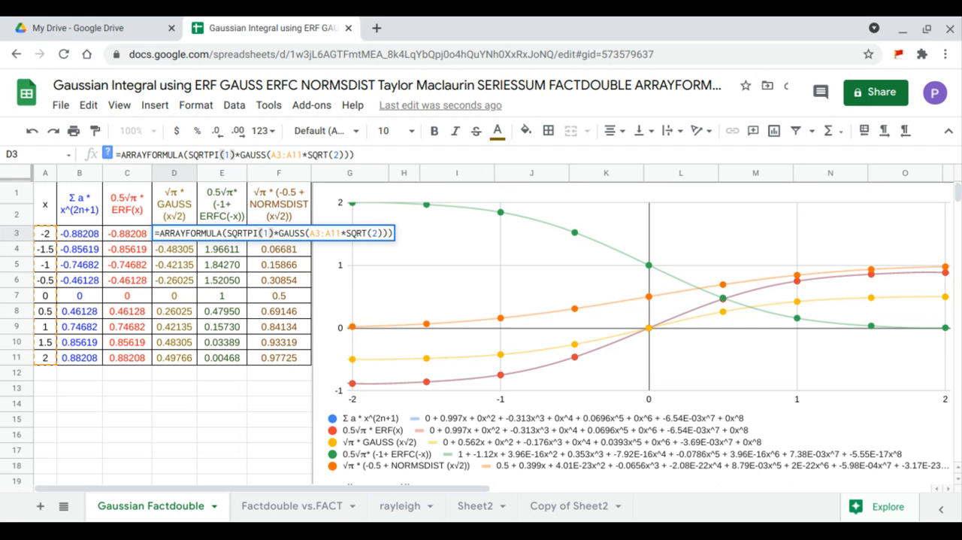
pyautogui.press('Return')
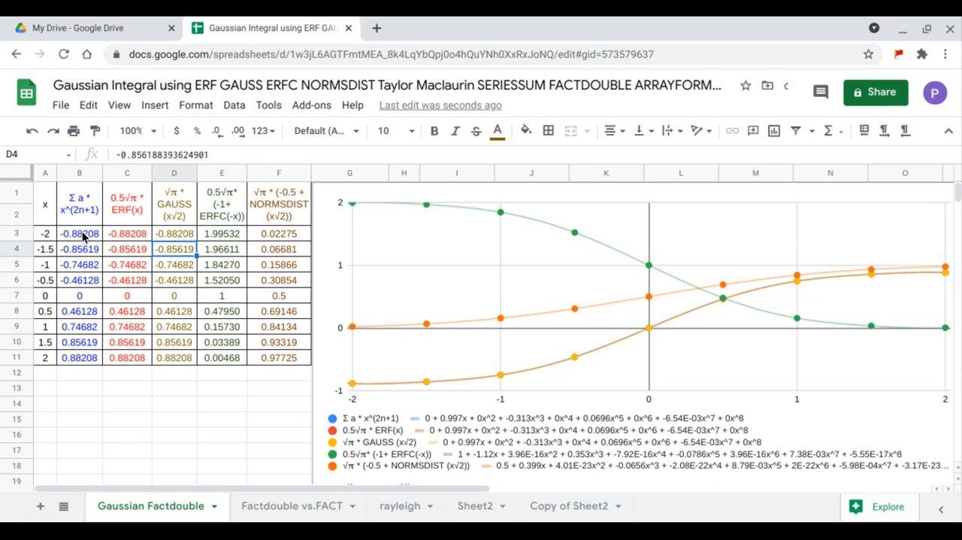
pyautogui.moveTo(81, 235); pyautogui.dragTo(182, 362)
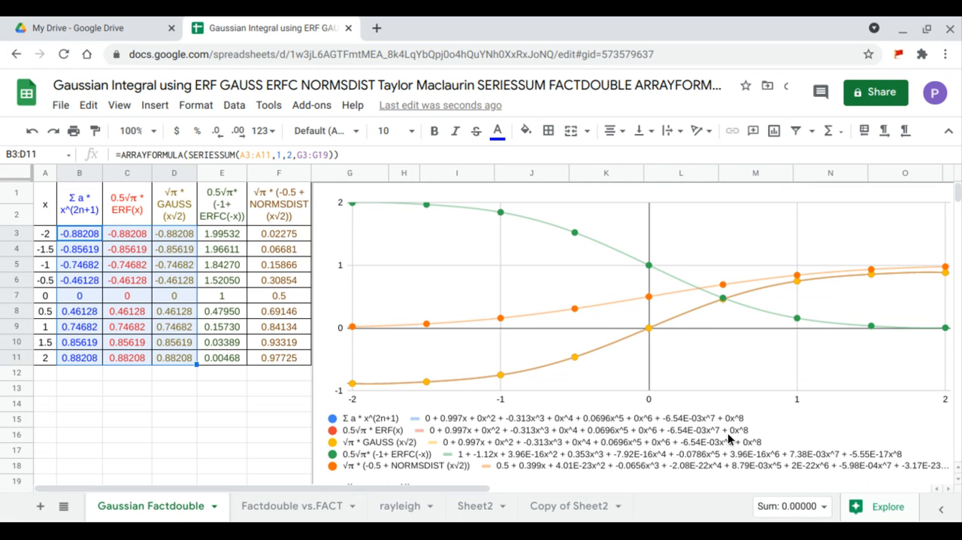
# Negate the x range inside ERFC in the E3 array formula so it reads ERFC(-A3:A11)
pyautogui.click(226, 236)
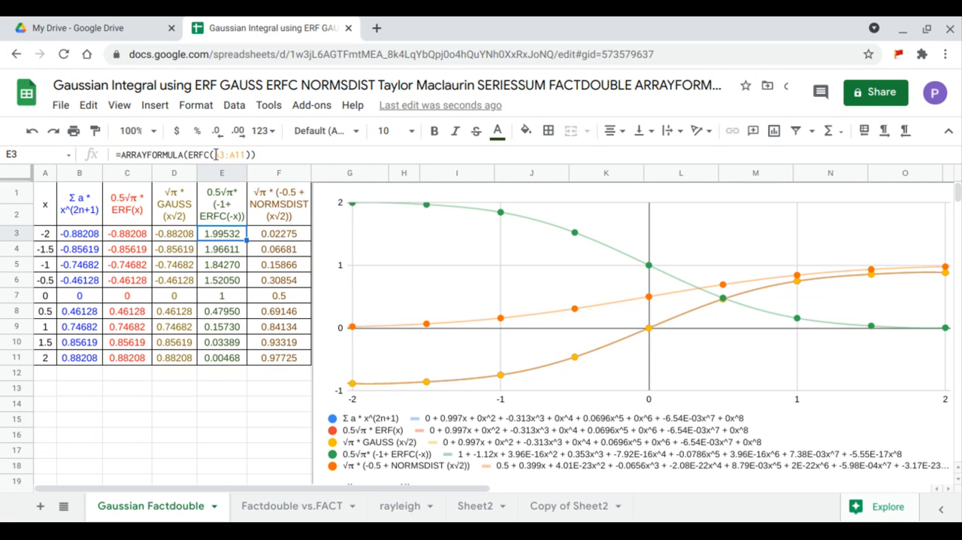
pyautogui.click(216, 154)
pyautogui.doubleClick(215, 154)
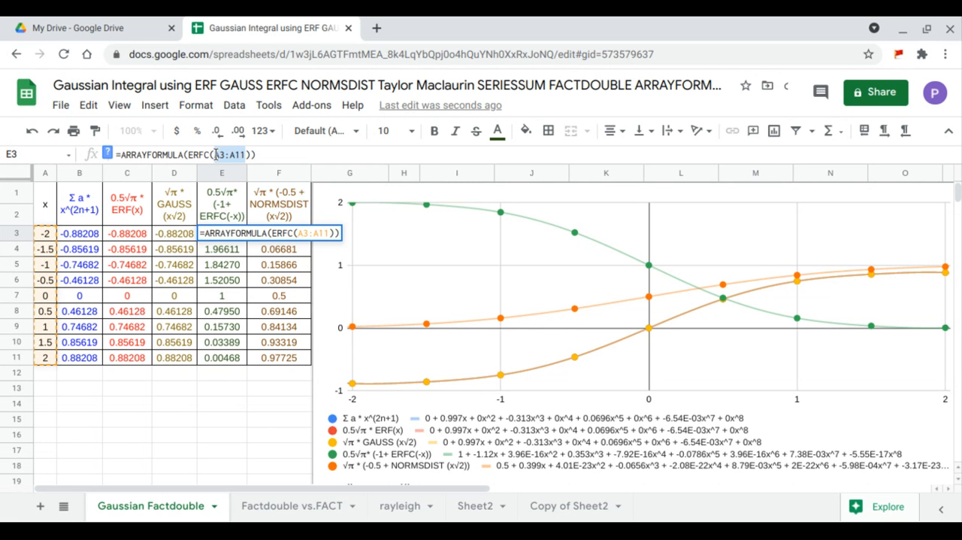
pyautogui.click(215, 154)
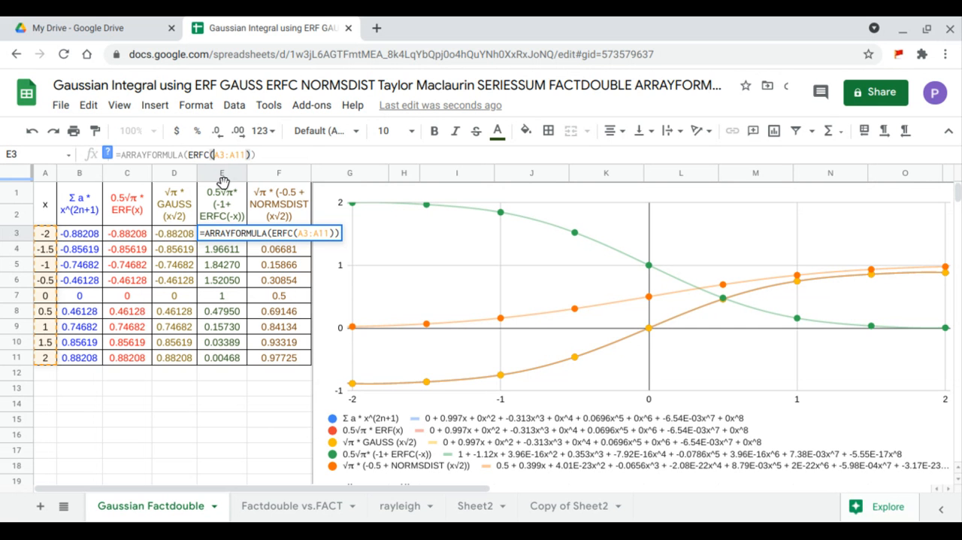
pyautogui.write('-')
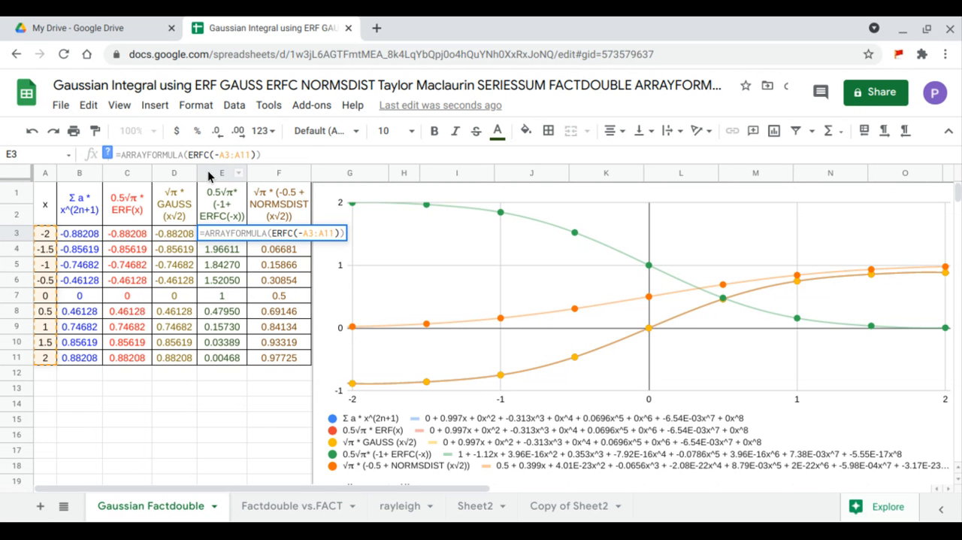
pyautogui.press('Return')
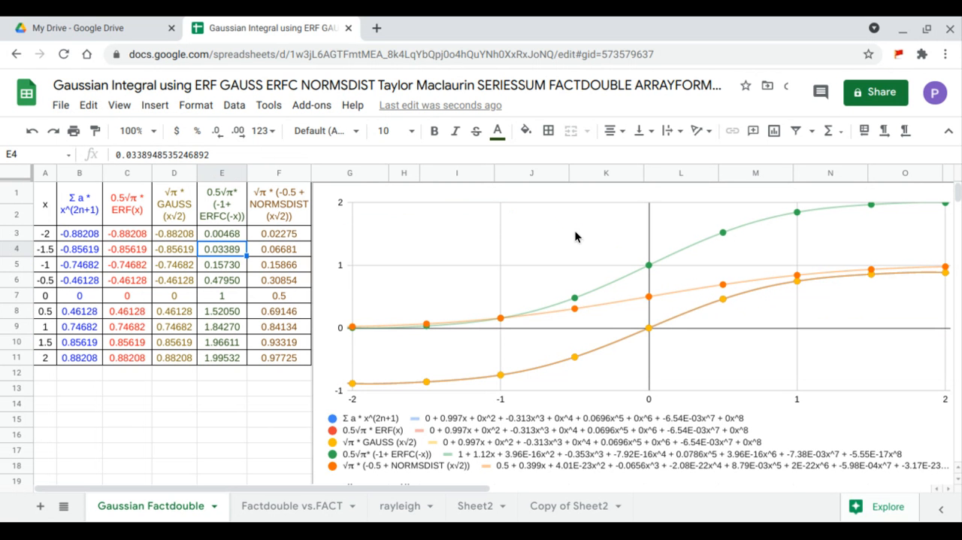
# Add -1+ in front of the ERFC term in the E3 array formula
pyautogui.click(235, 234)
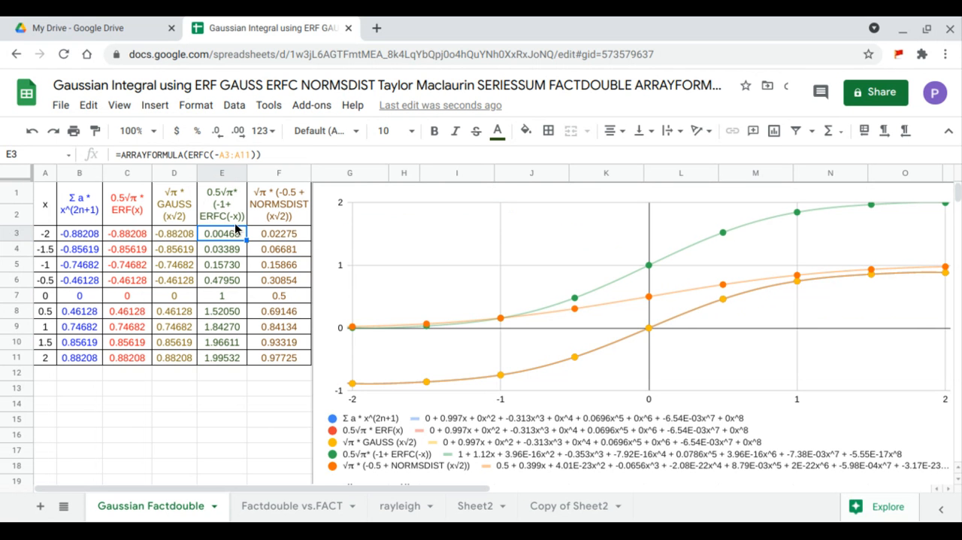
pyautogui.click(188, 155)
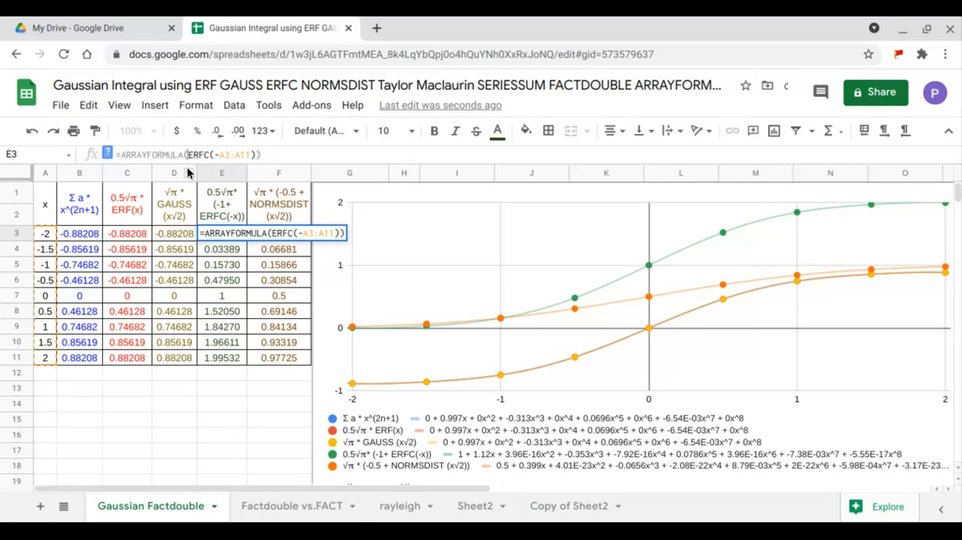
pyautogui.write('-1')
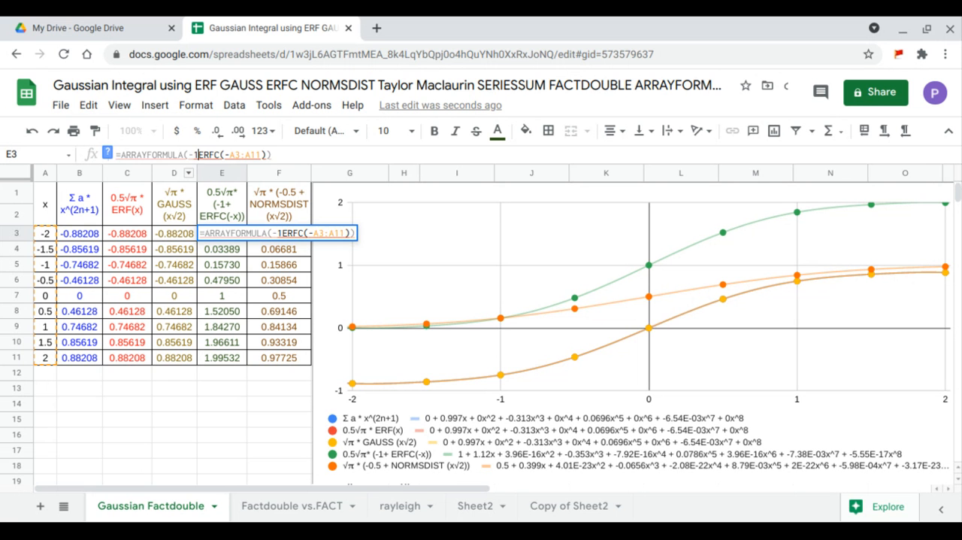
pyautogui.write('+')
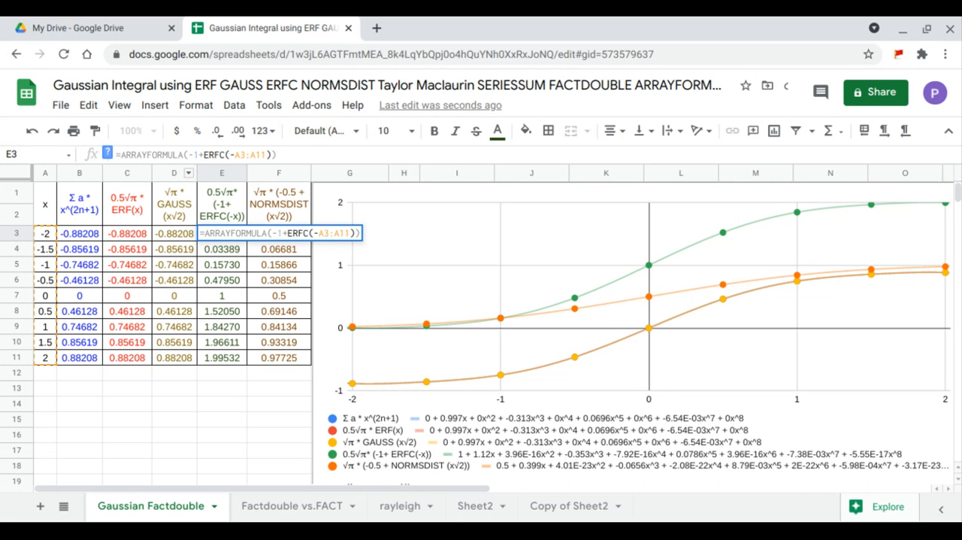
pyautogui.press('Return')
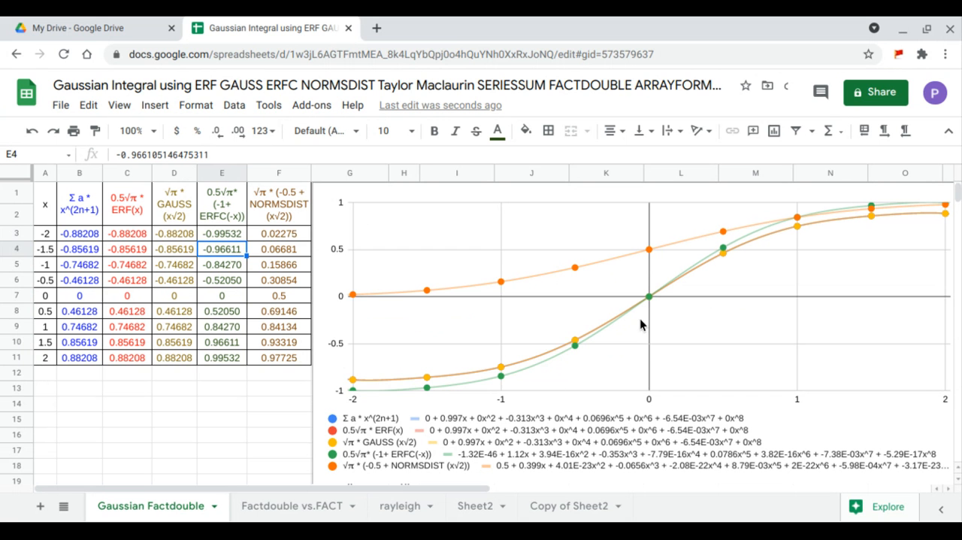
# Enclose -1+ERFC(-A3:A11) in parentheses in the E3 array formula and multiply it by .5
pyautogui.click(222, 234)
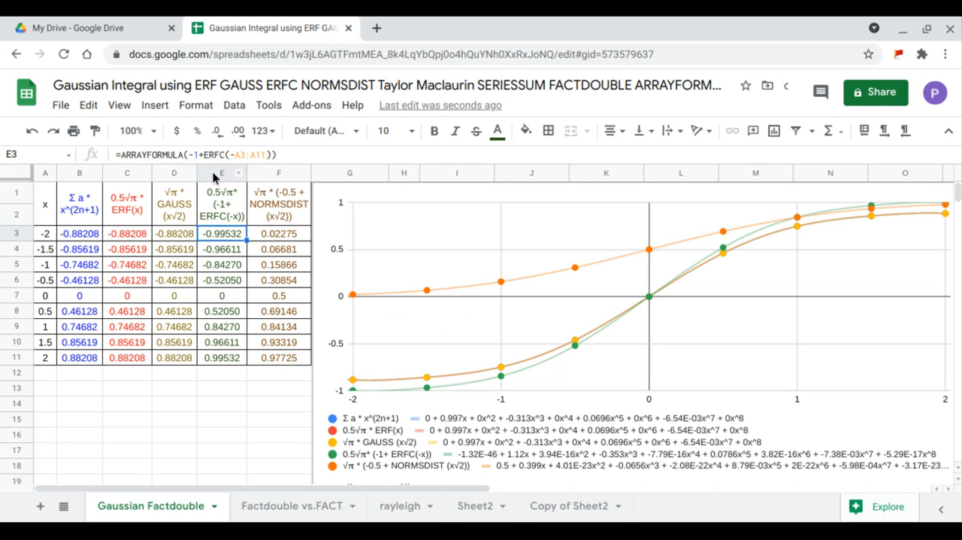
pyautogui.click(190, 154)
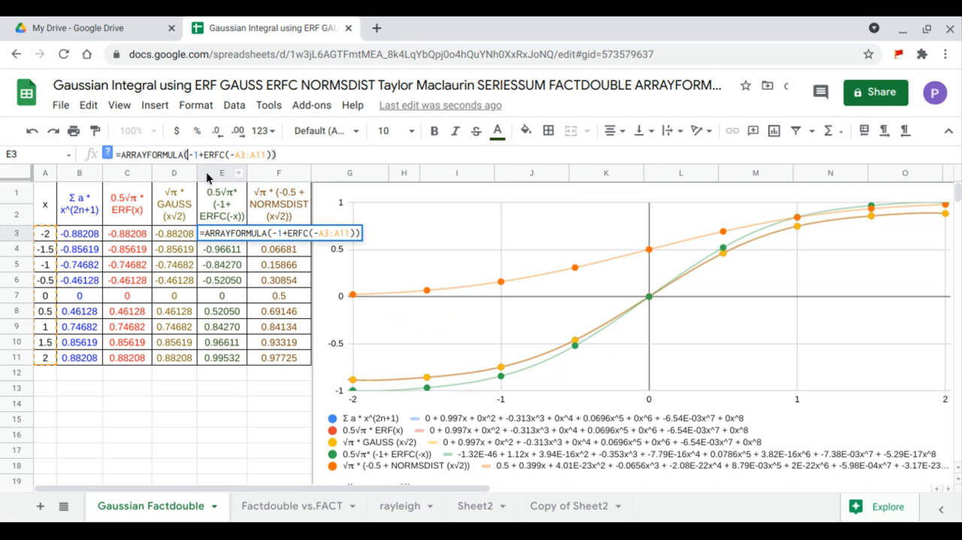
pyautogui.write('.5*')
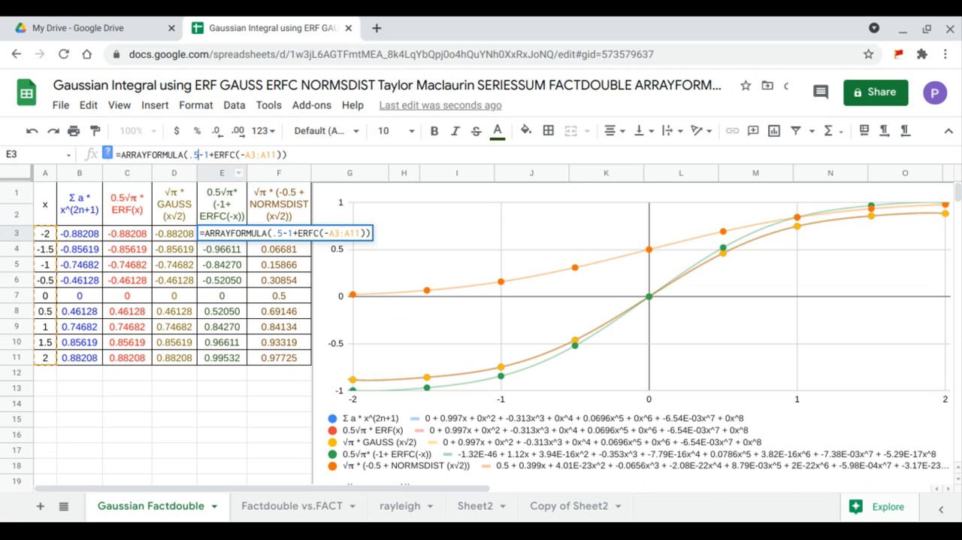
pyautogui.write('(')
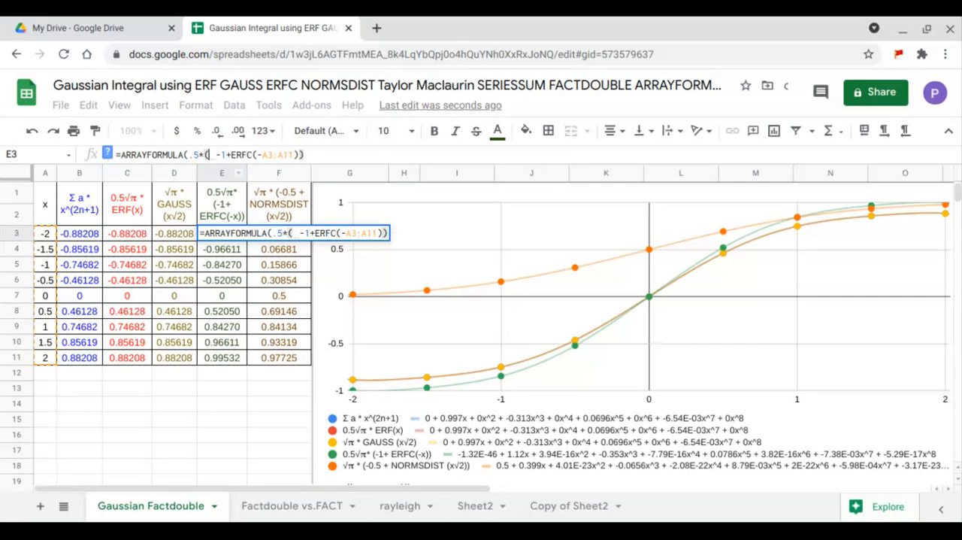
pyautogui.press('Return')
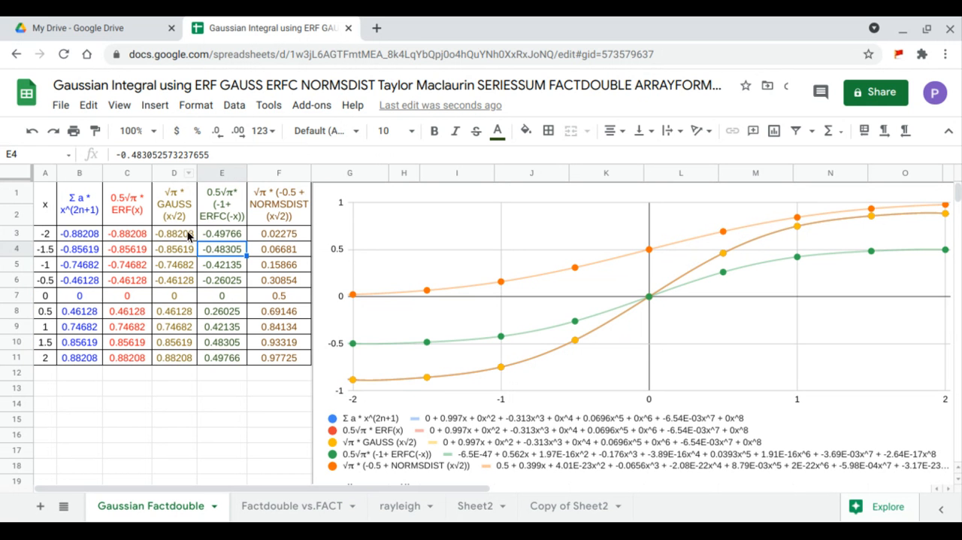
# Multiply the ERFC expression in the E3 array formula by SQRTPI(1) after the 0.5 factor, and select B1:E11 to compare the four columns
pyautogui.click(210, 234)
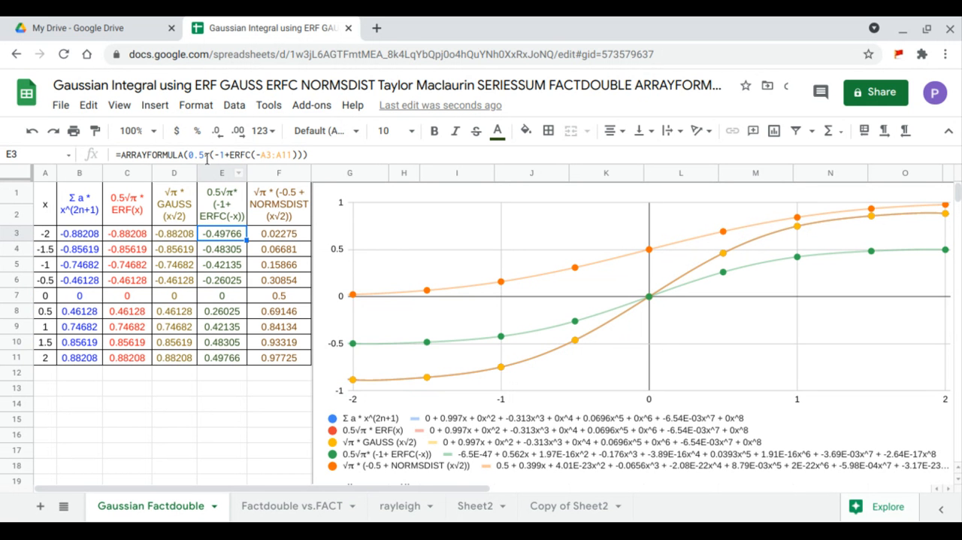
pyautogui.click(204, 155)
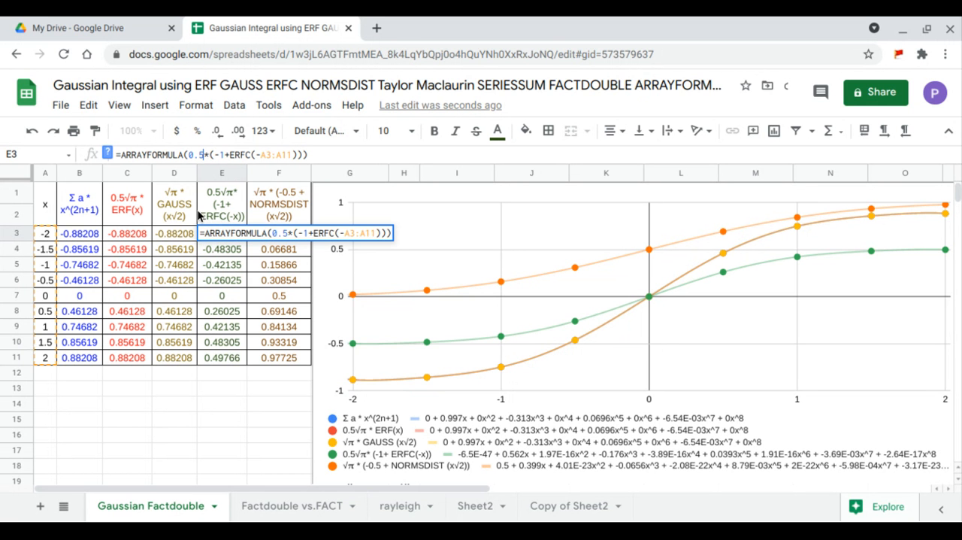
pyautogui.write('*sqr')
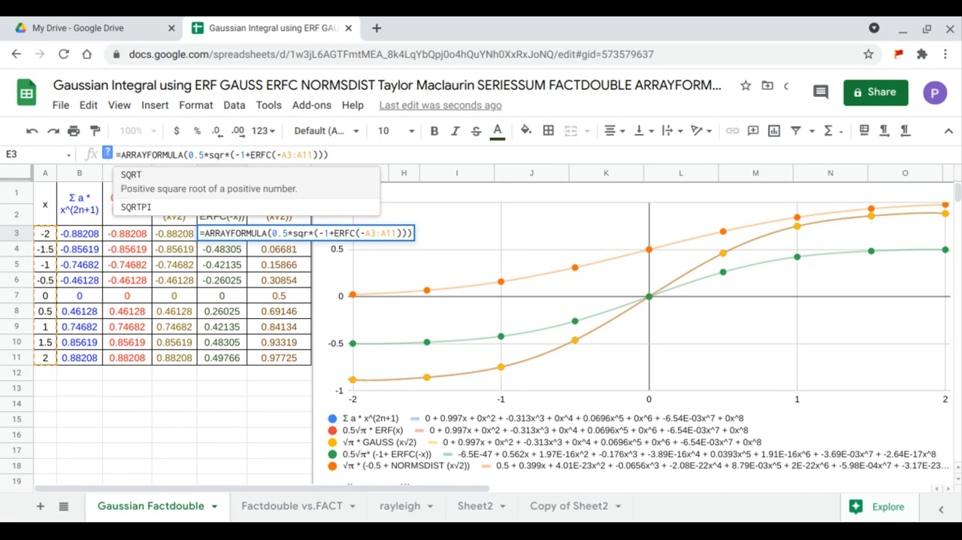
pyautogui.click(172, 205)
pyautogui.write('1')
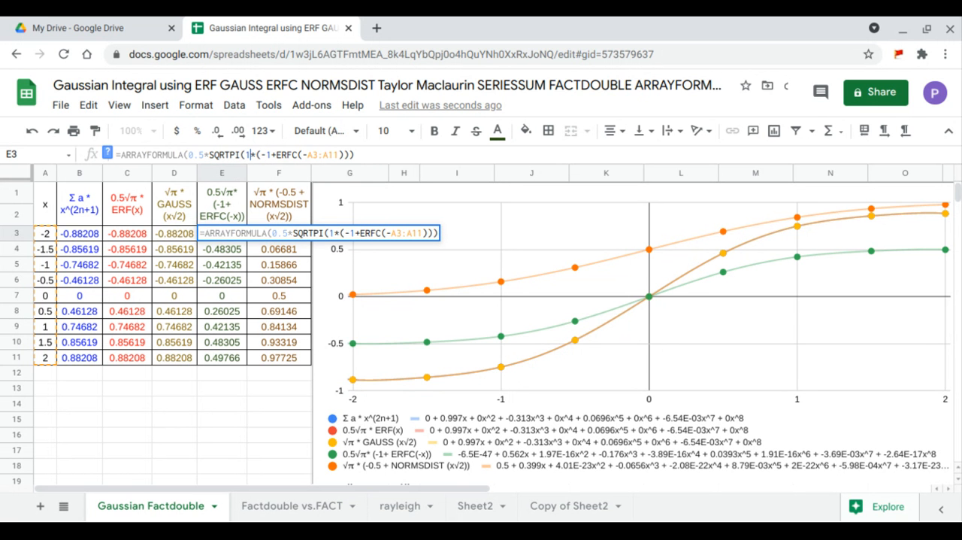
pyautogui.write(')')
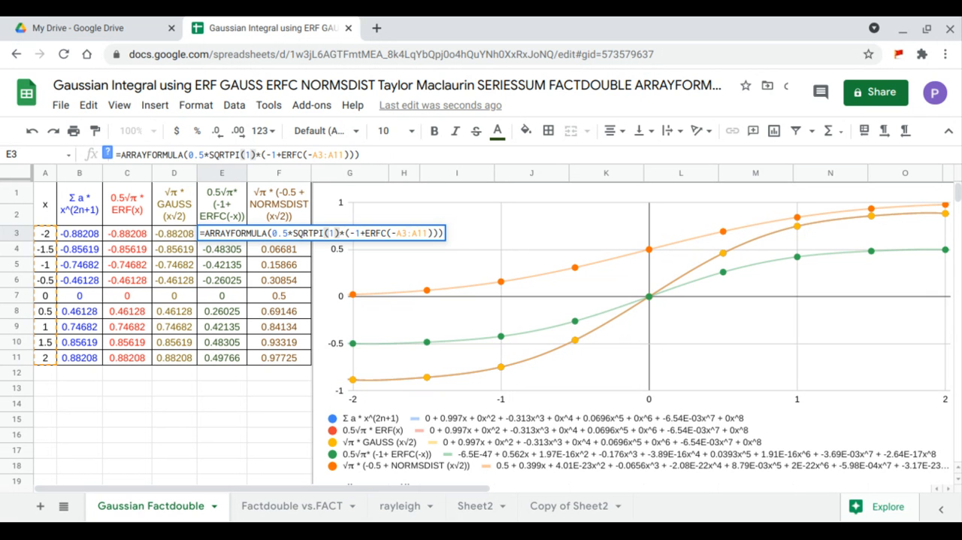
pyautogui.press('Return')
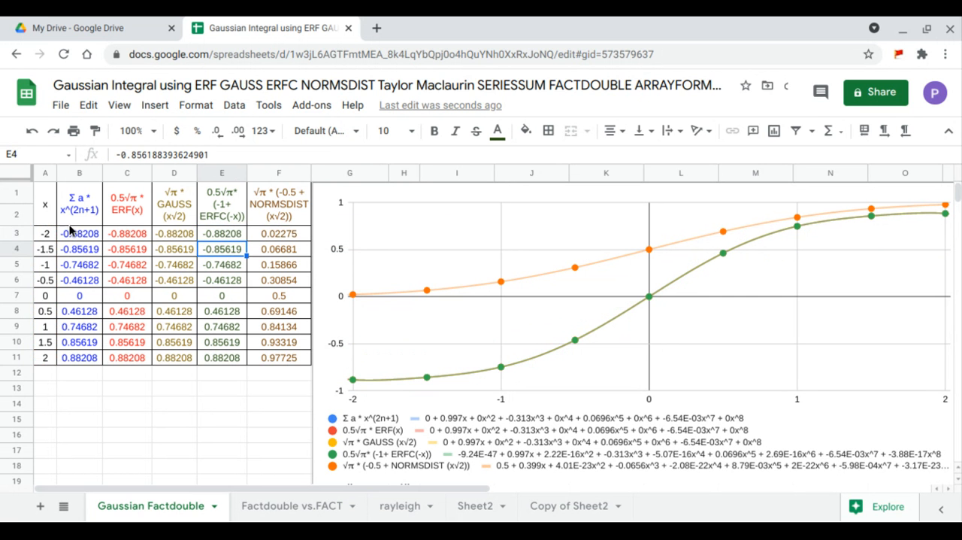
pyautogui.moveTo(73, 221); pyautogui.dragTo(226, 359)
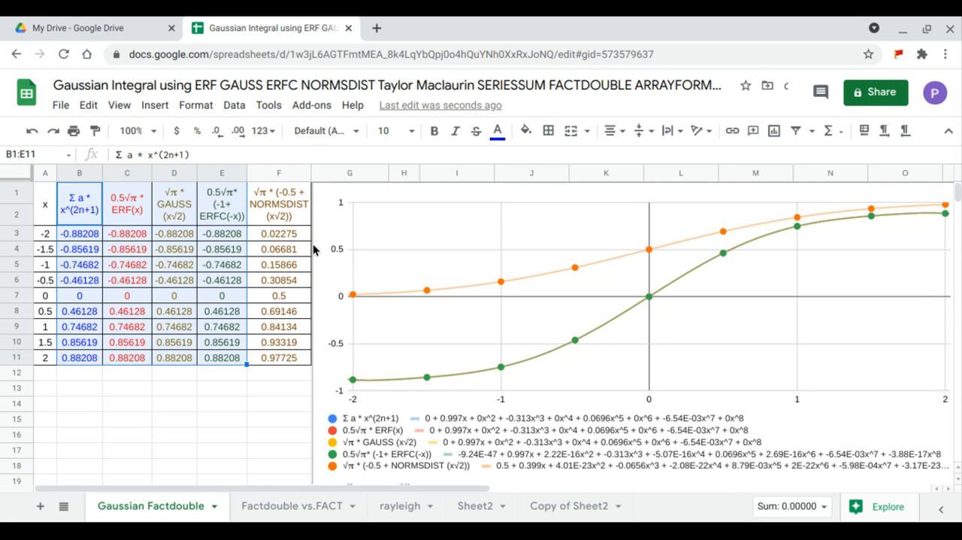
# Multiply the x range inside NORMSDIST by SQRT(2) in the F3 array formula
pyautogui.click(269, 233)
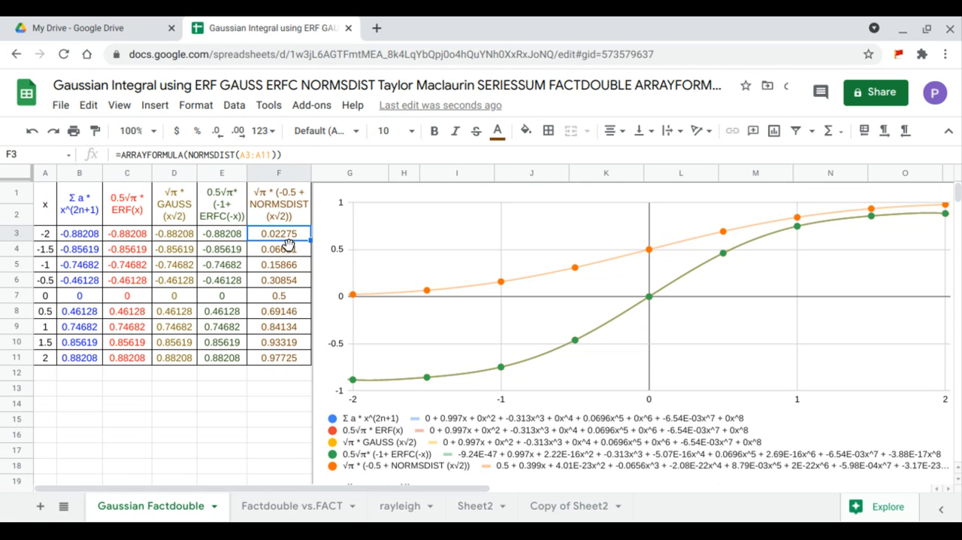
pyautogui.click(272, 155)
pyautogui.write('*SQRT(')
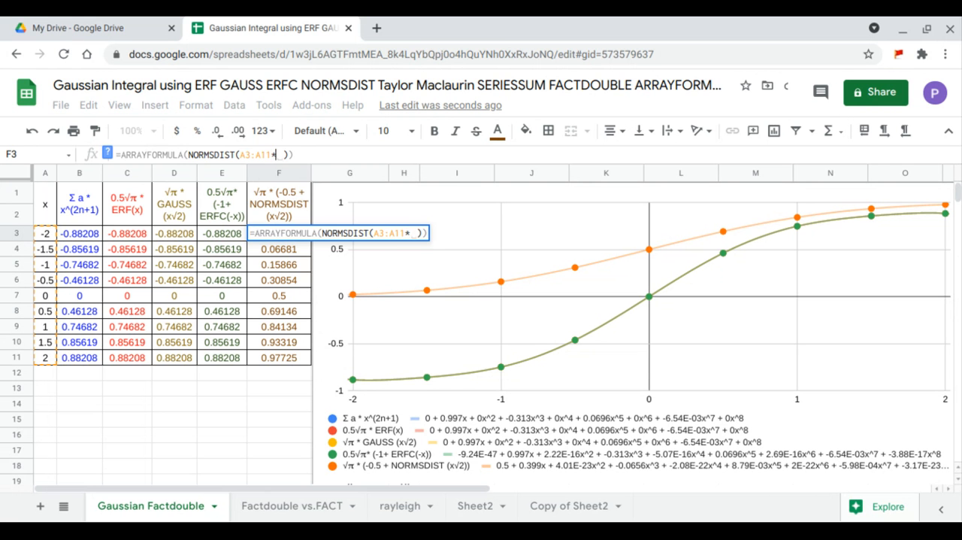
pyautogui.write('2')
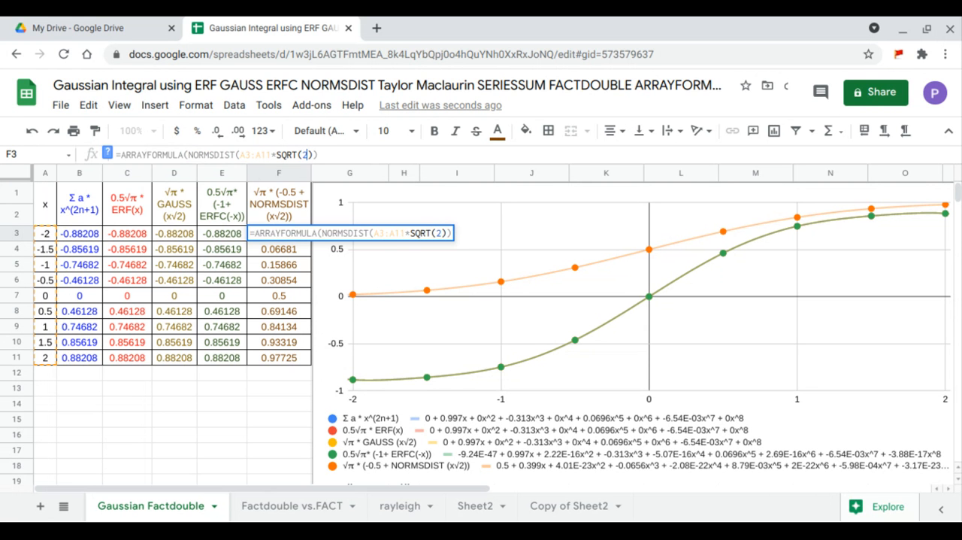
pyautogui.press('Return')
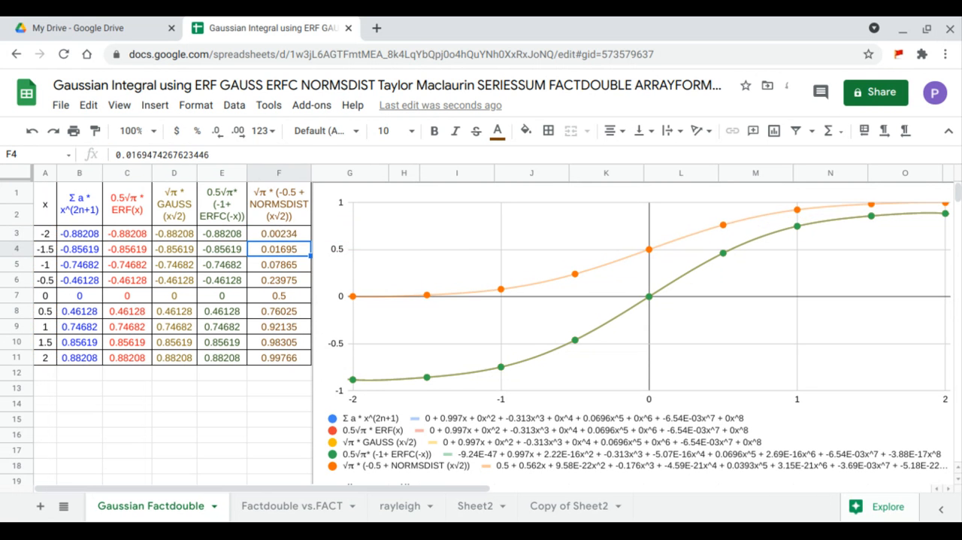
# Add -.5+ in front of the NORMSDIST term in the F3 array formula
pyautogui.click(265, 236)
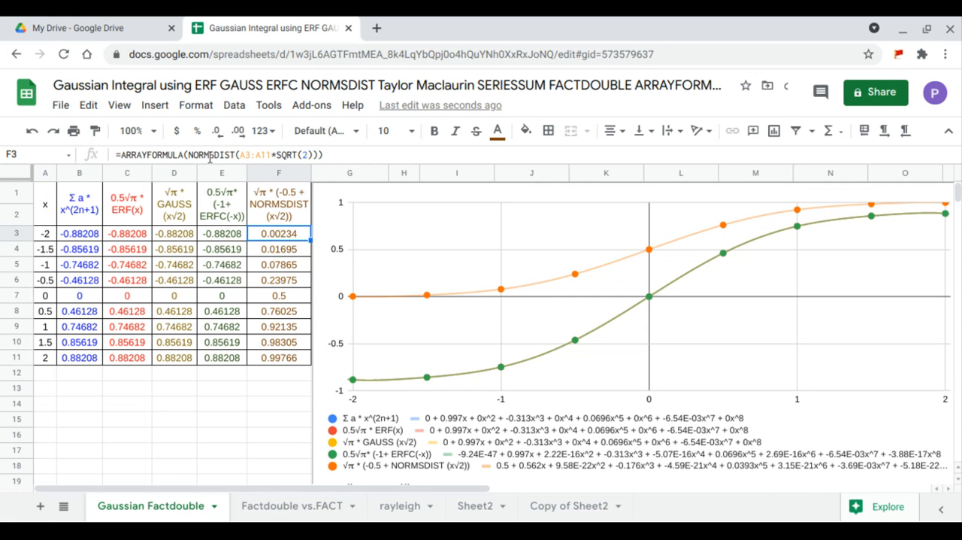
pyautogui.click(188, 155)
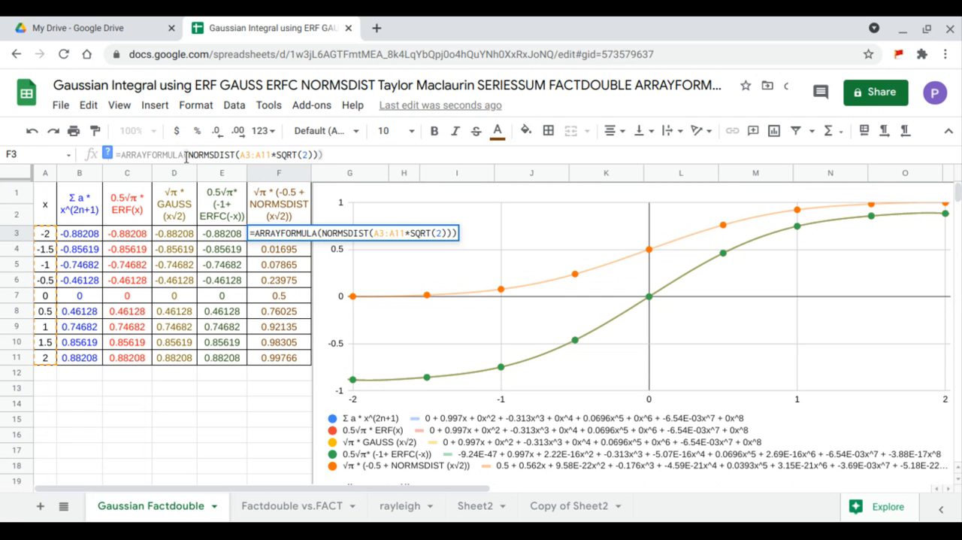
pyautogui.write('-.5')
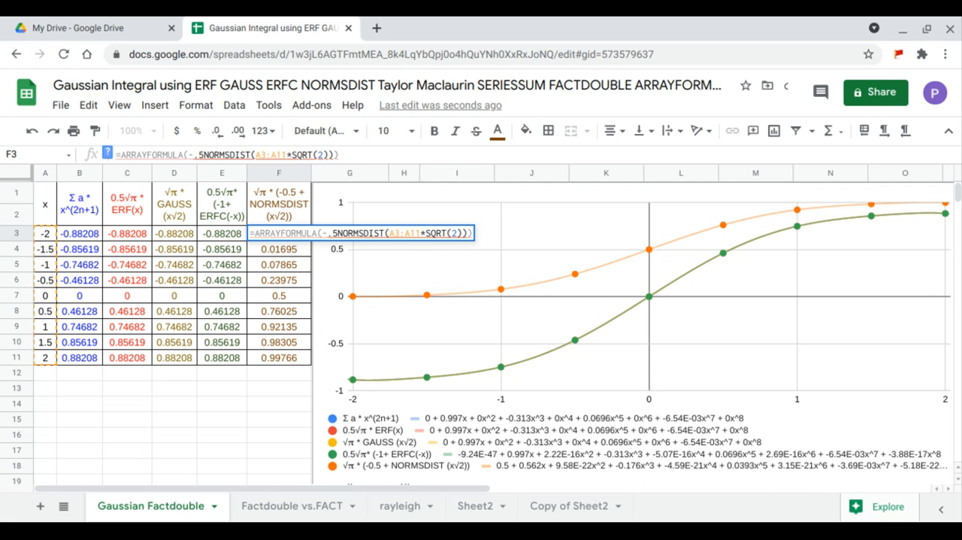
pyautogui.write('+')
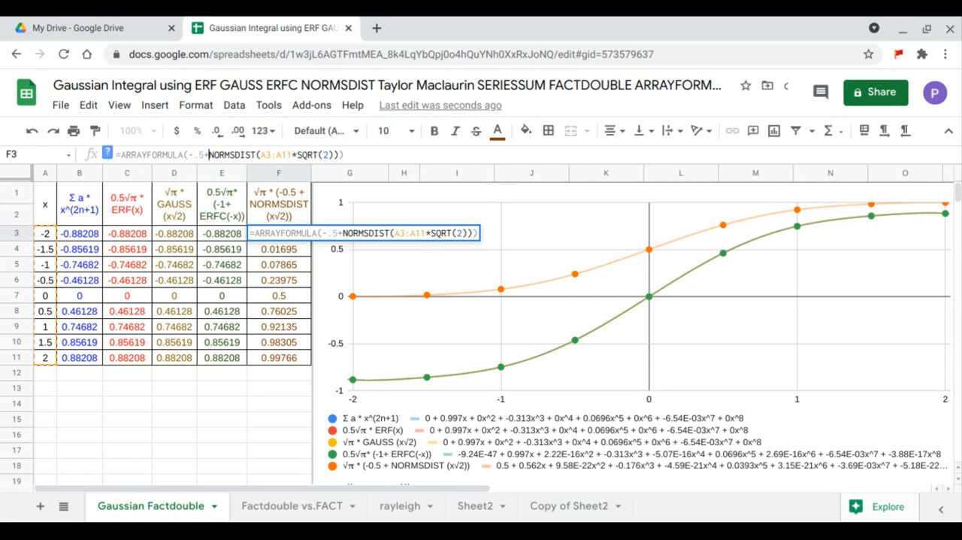
pyautogui.press('Return')
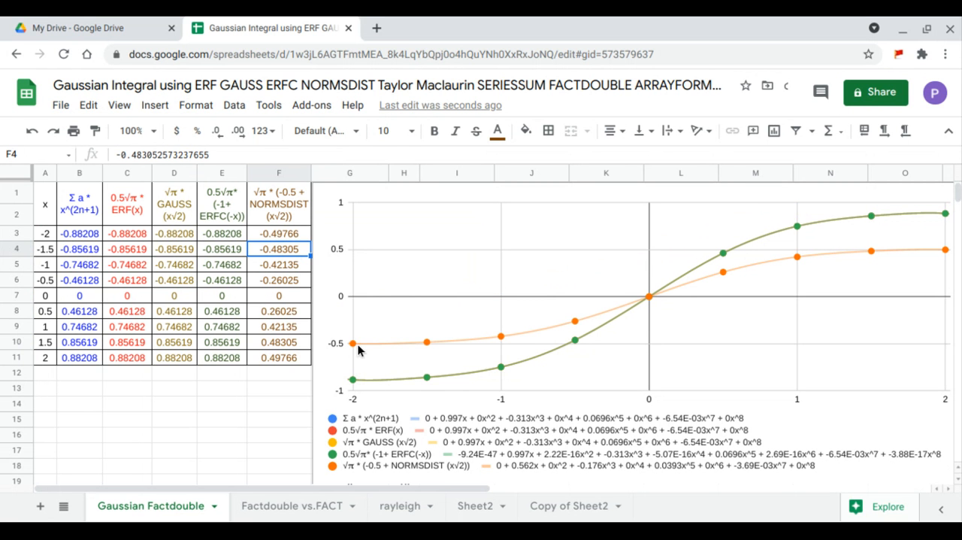
# Enclose the -0.5+NORMSDIST expression in F3 in parentheses, multiply it by SQRTPI(1), and select B3:F11 to compare all five columns
pyautogui.click(287, 235)
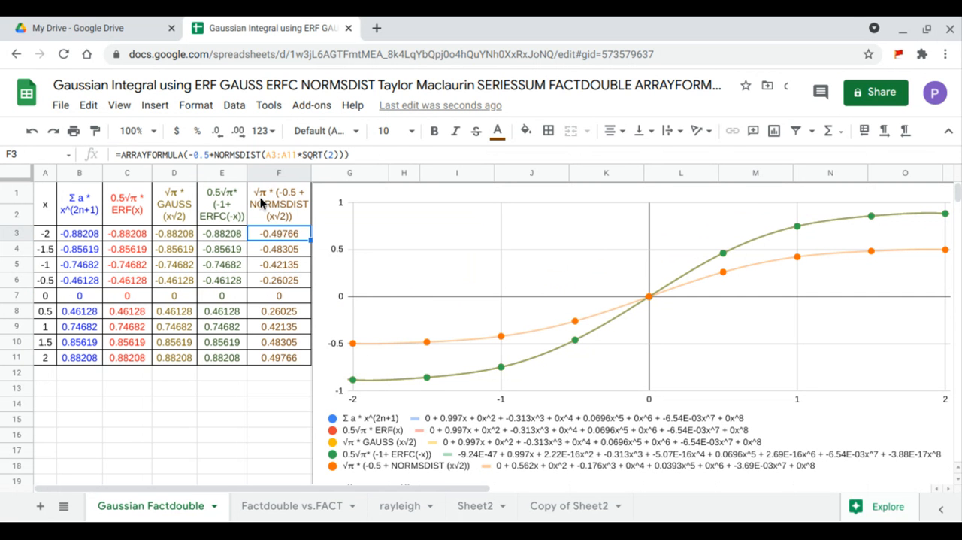
pyautogui.click(189, 154)
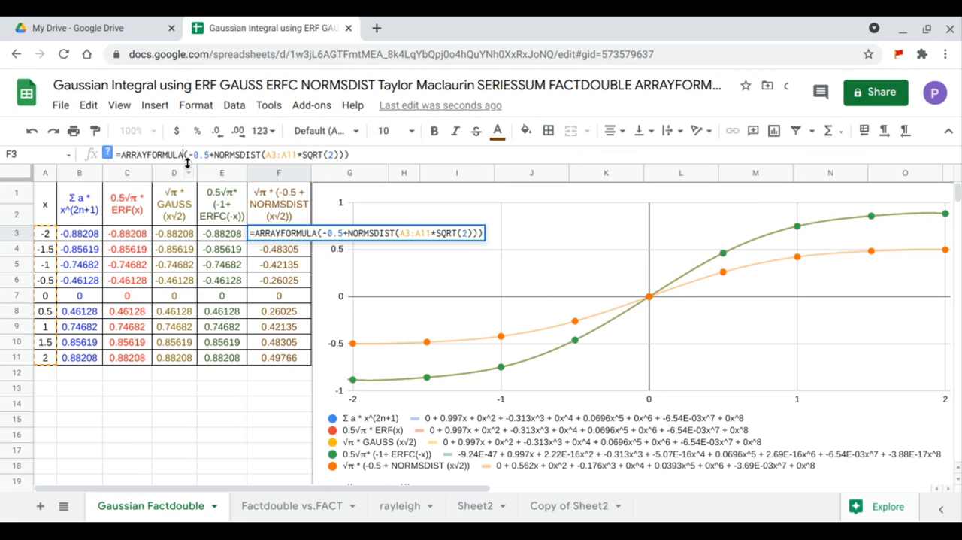
pyautogui.write('sqr')
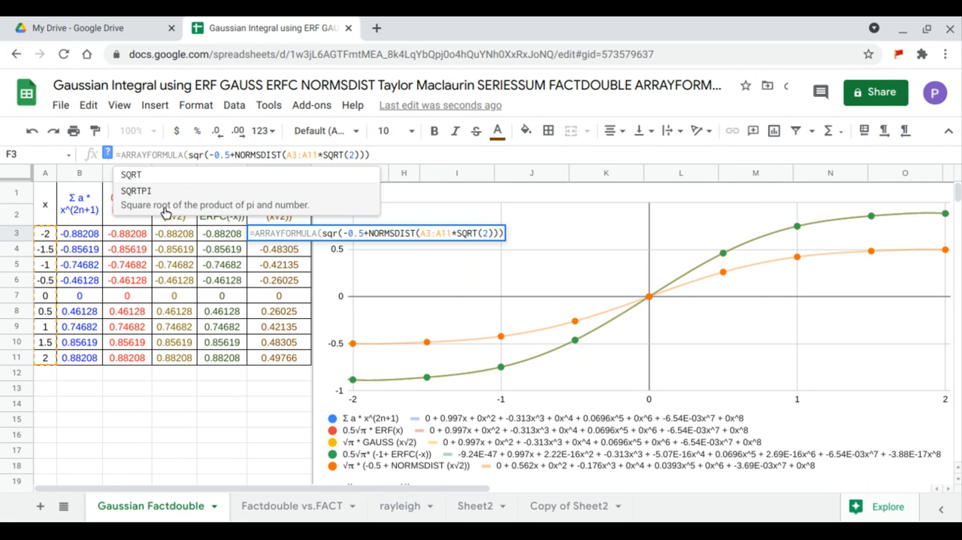
pyautogui.click(167, 208)
pyautogui.write('1)')
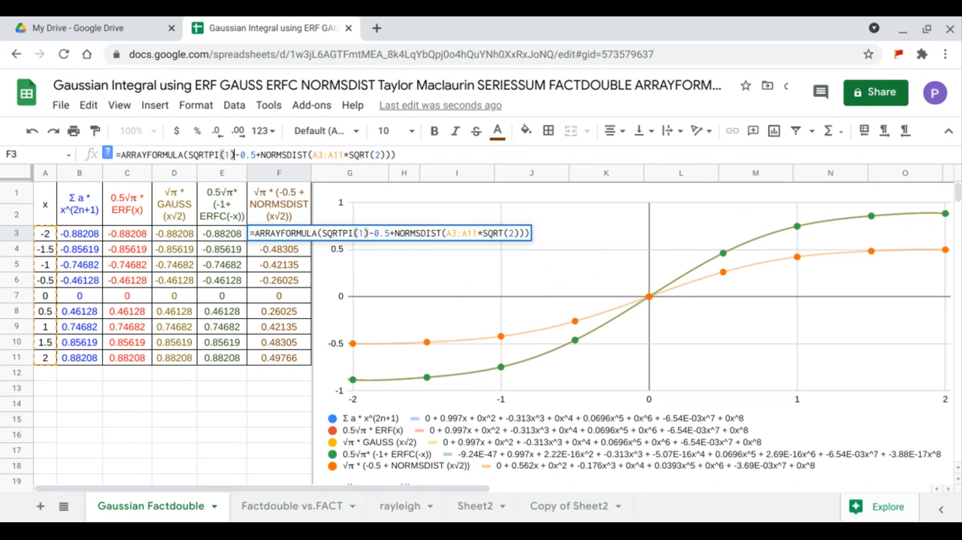
pyautogui.write('*')
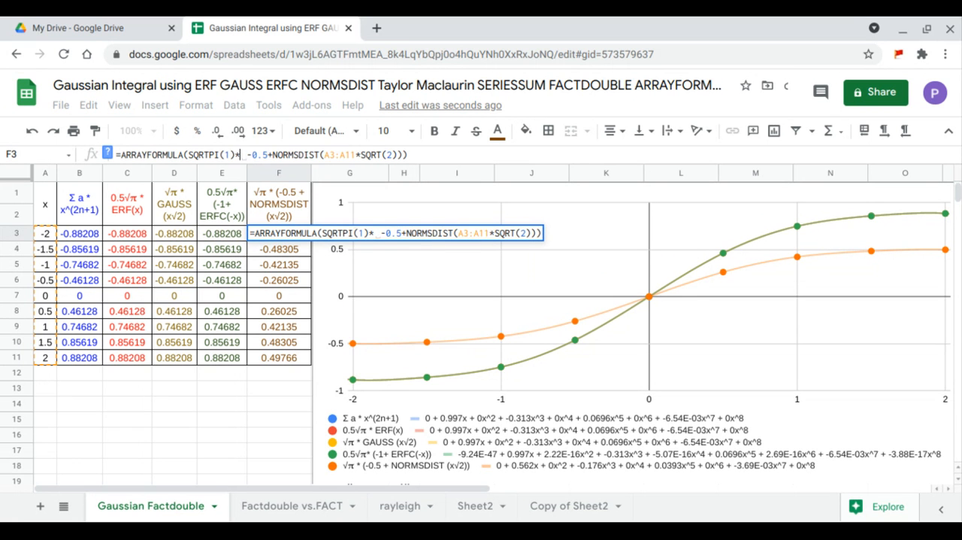
pyautogui.write('(')
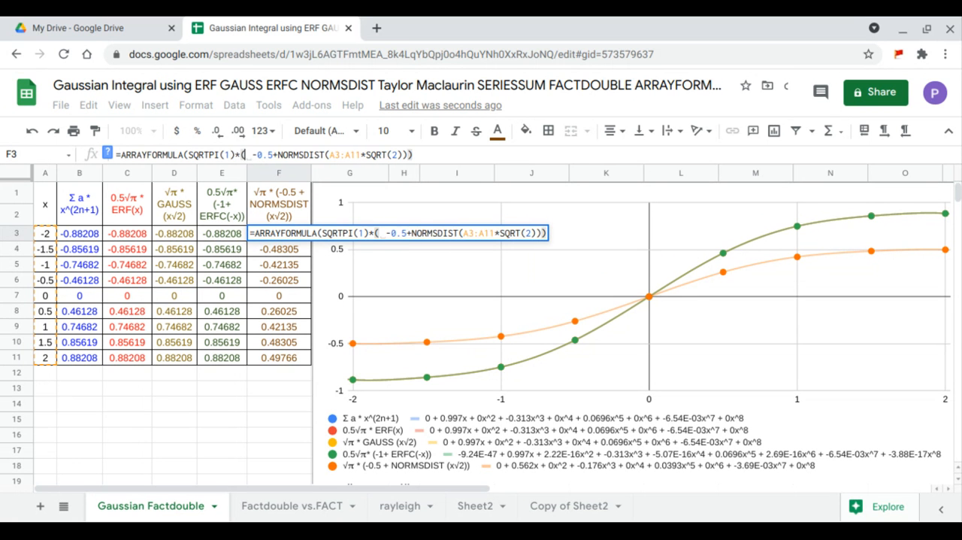
pyautogui.press('Return')
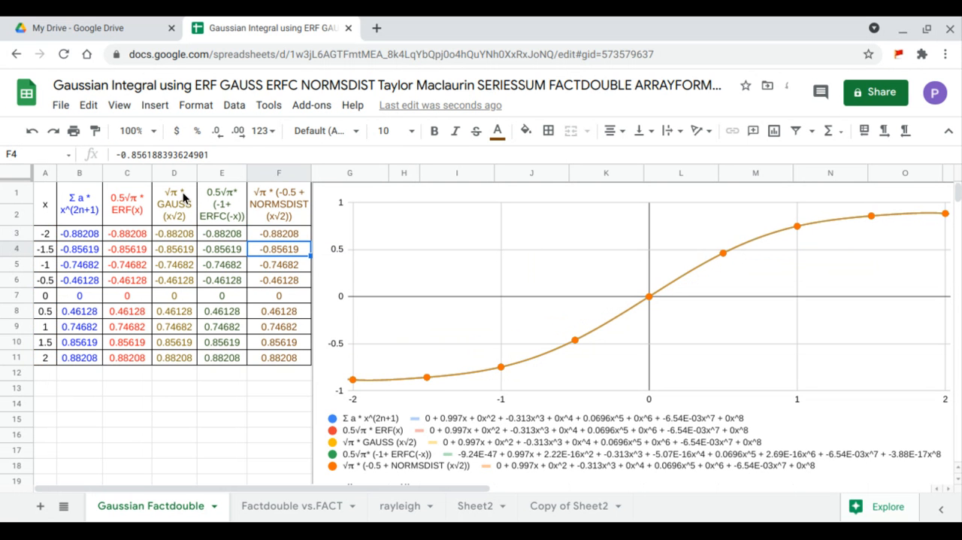
pyautogui.moveTo(80, 233); pyautogui.dragTo(290, 357)
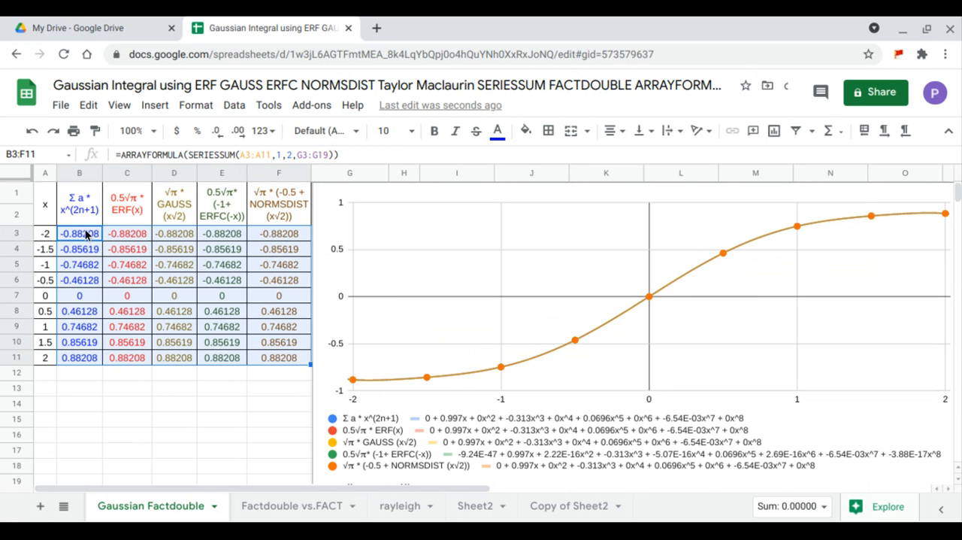
pyautogui.moveTo(85, 233); pyautogui.dragTo(264, 355)
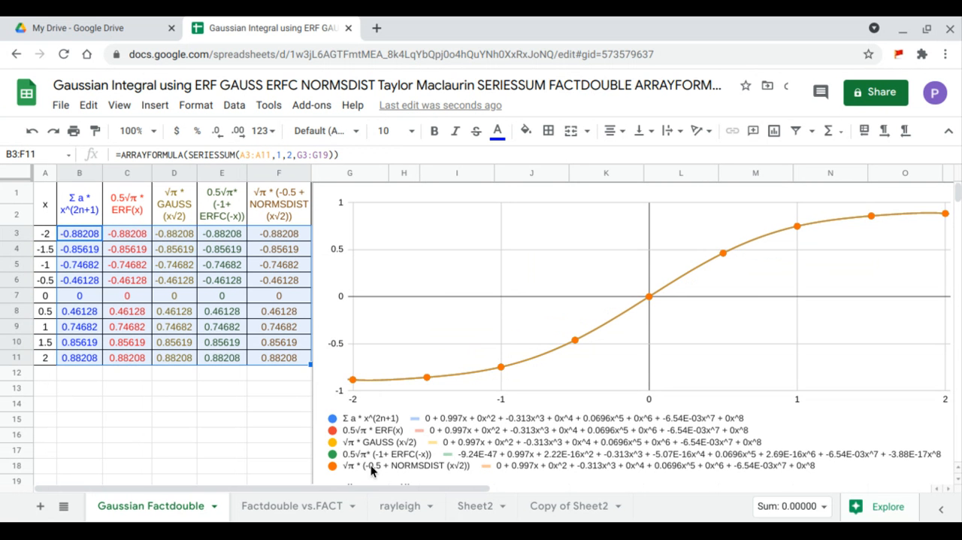